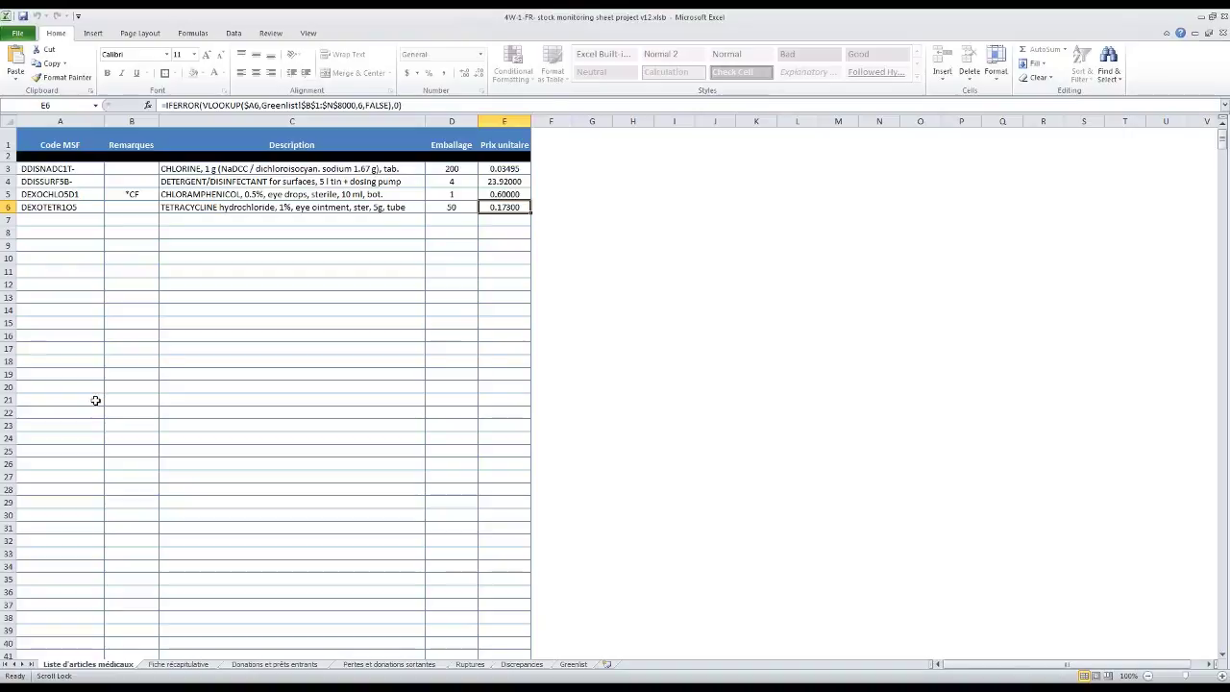
Review the project, warehouse, evaluation year and storekeeper fields on the Fiche récapitulative sheet
left_click(272, 664)
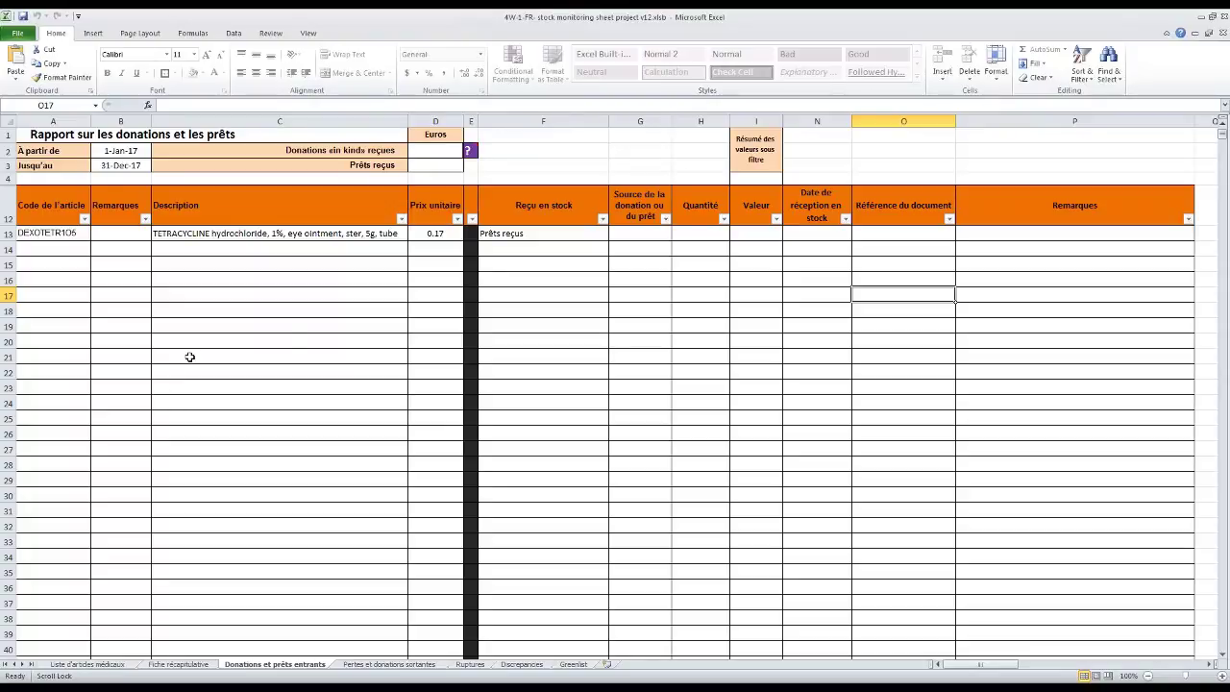
left_click(187, 665)
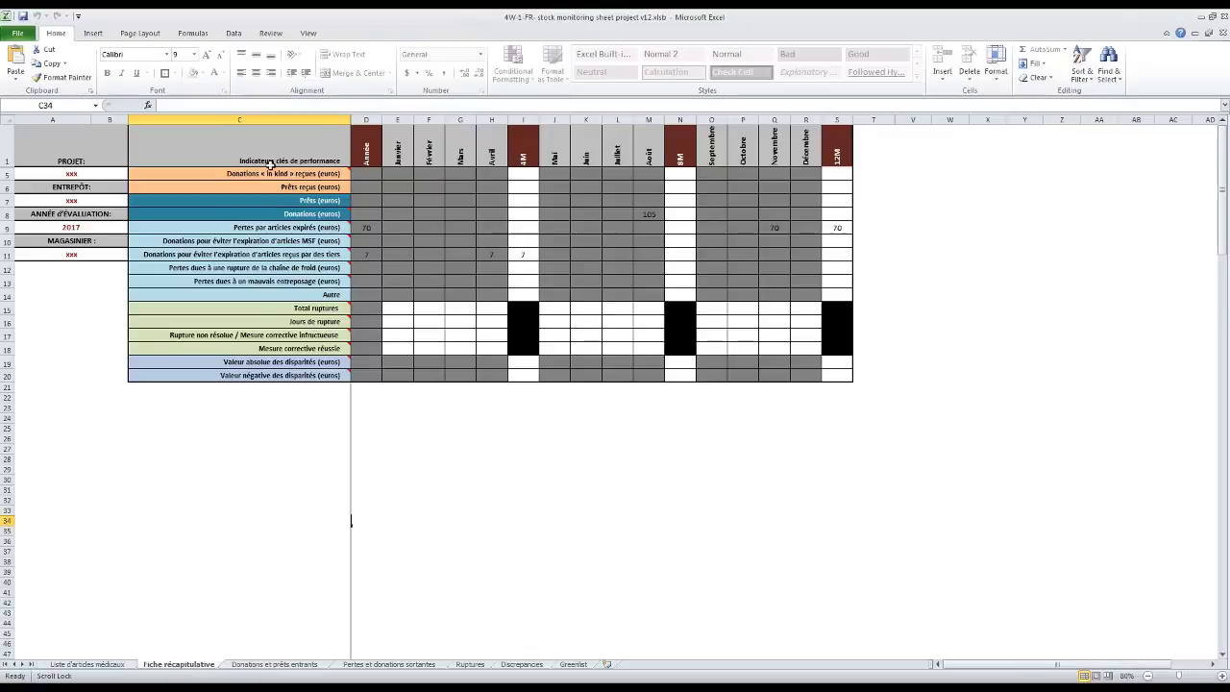
left_click(72, 173)
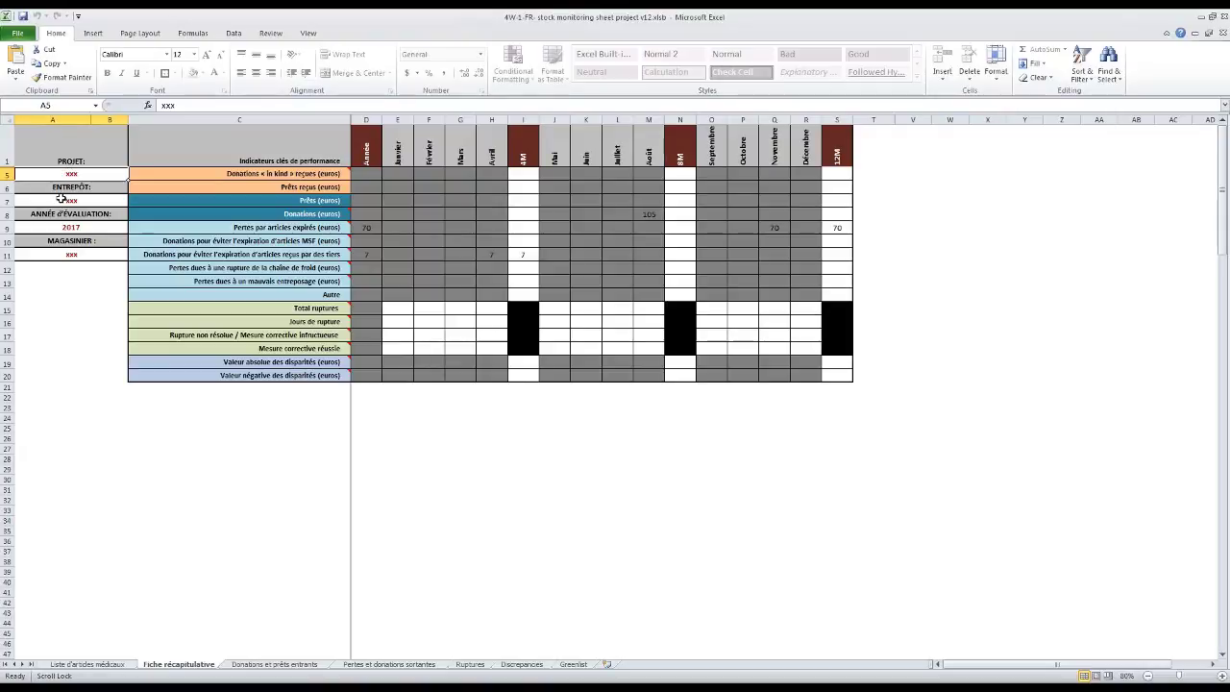
left_click(60, 200)
left_click(59, 233)
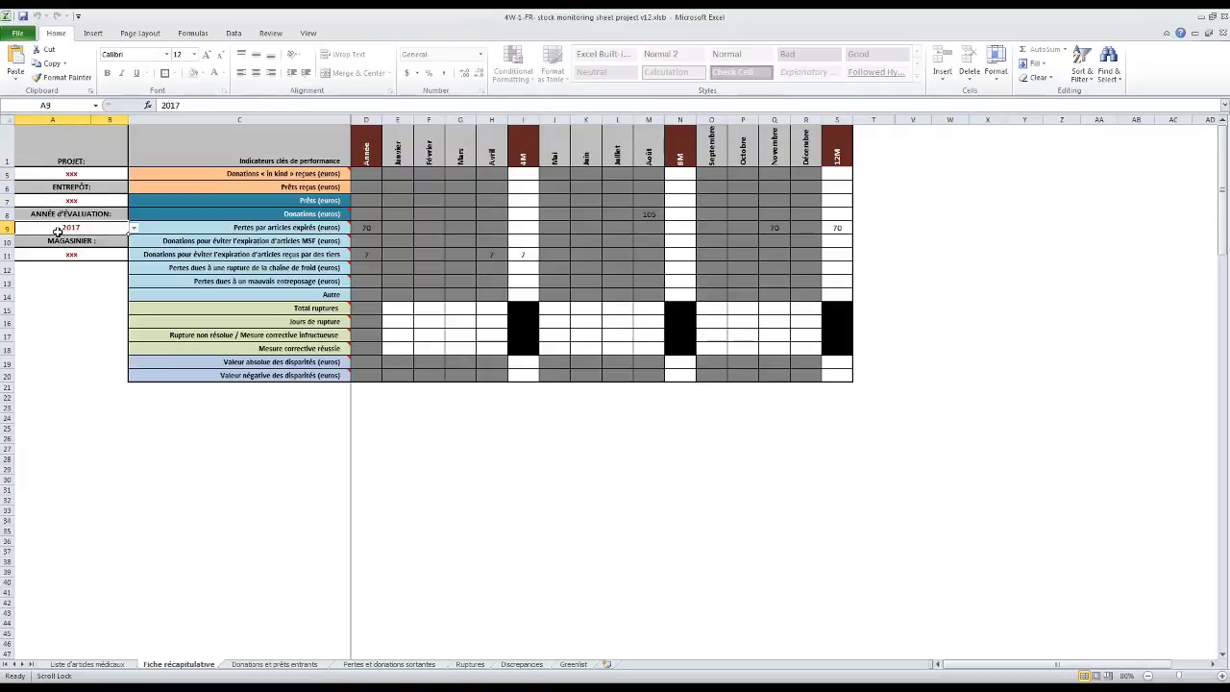
left_click(56, 260)
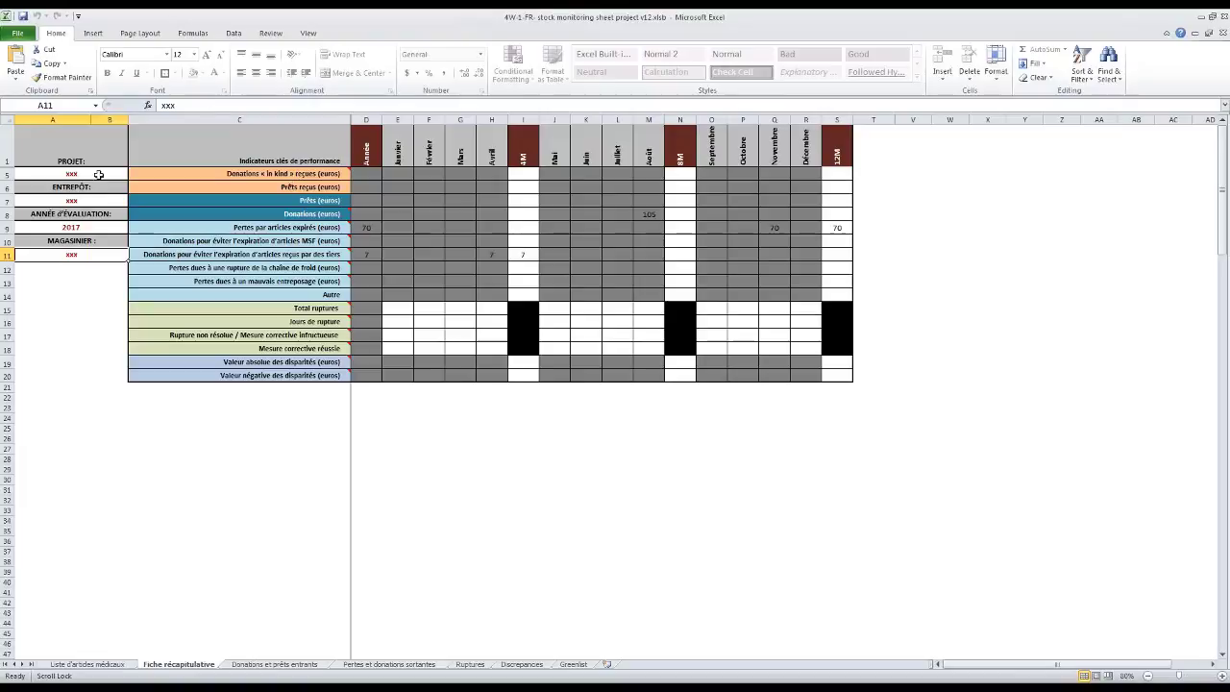
Examine the key performance indicators in column C of the summary sheet and read their definition comments
scroll(293, 225, "up", 2, "ctrl")
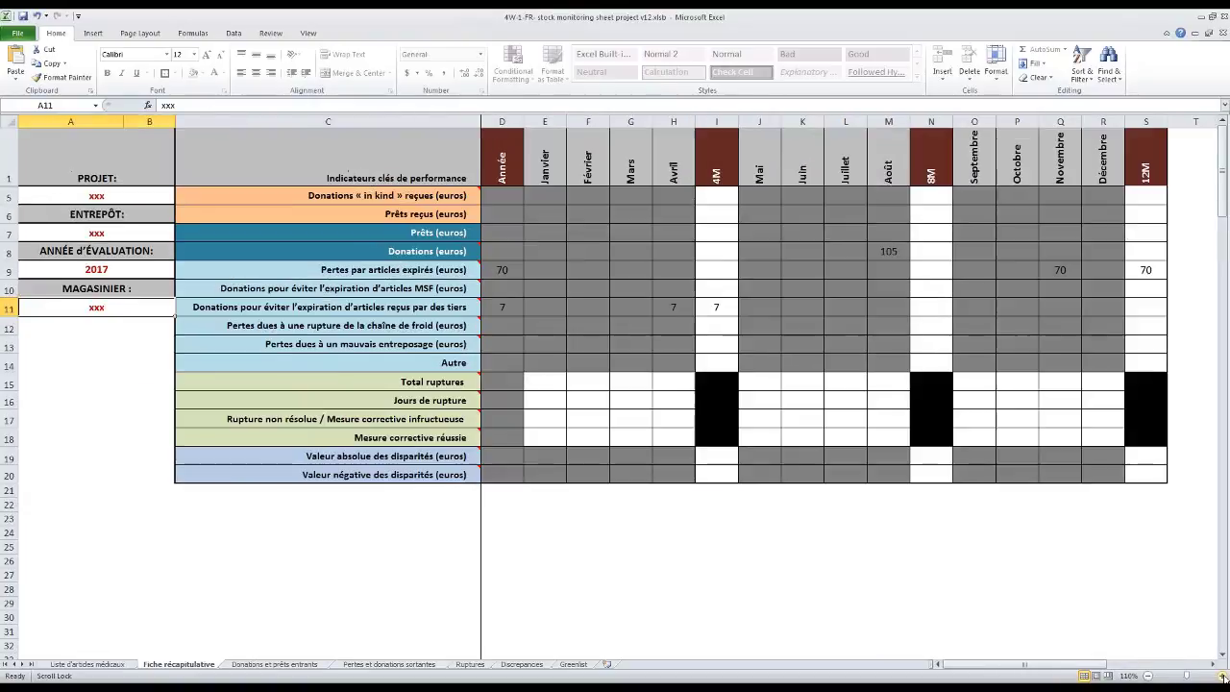
left_click(395, 196)
left_click(395, 214)
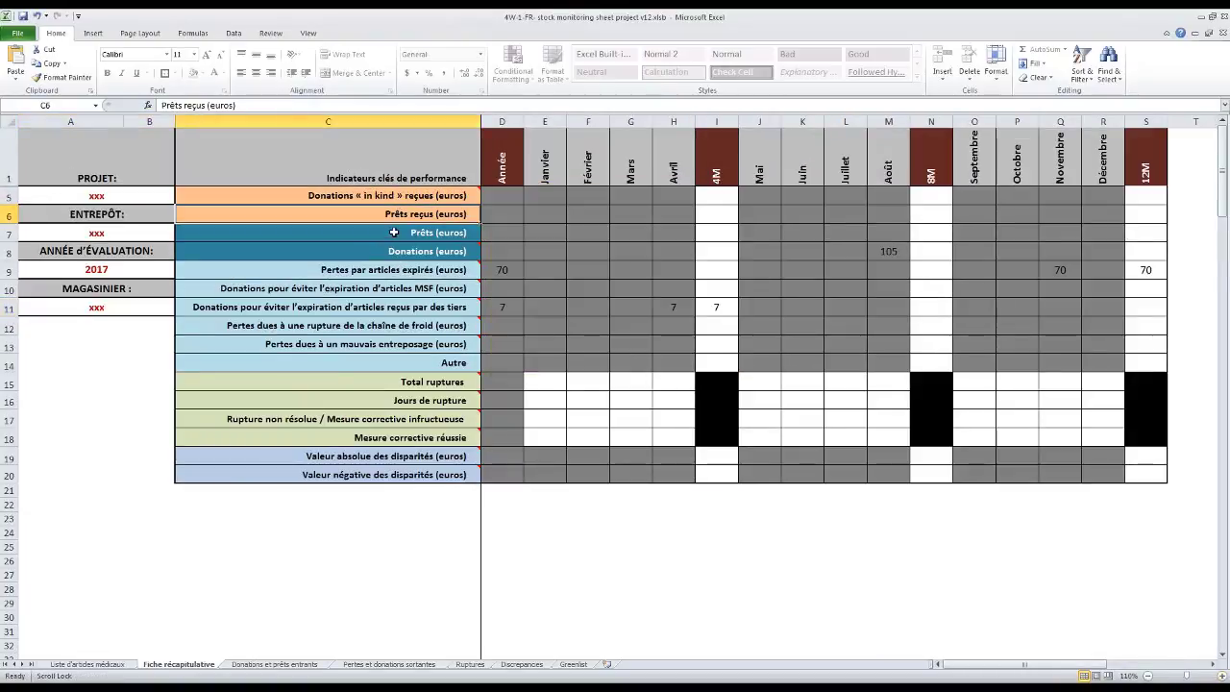
left_click(394, 232)
left_click(395, 267)
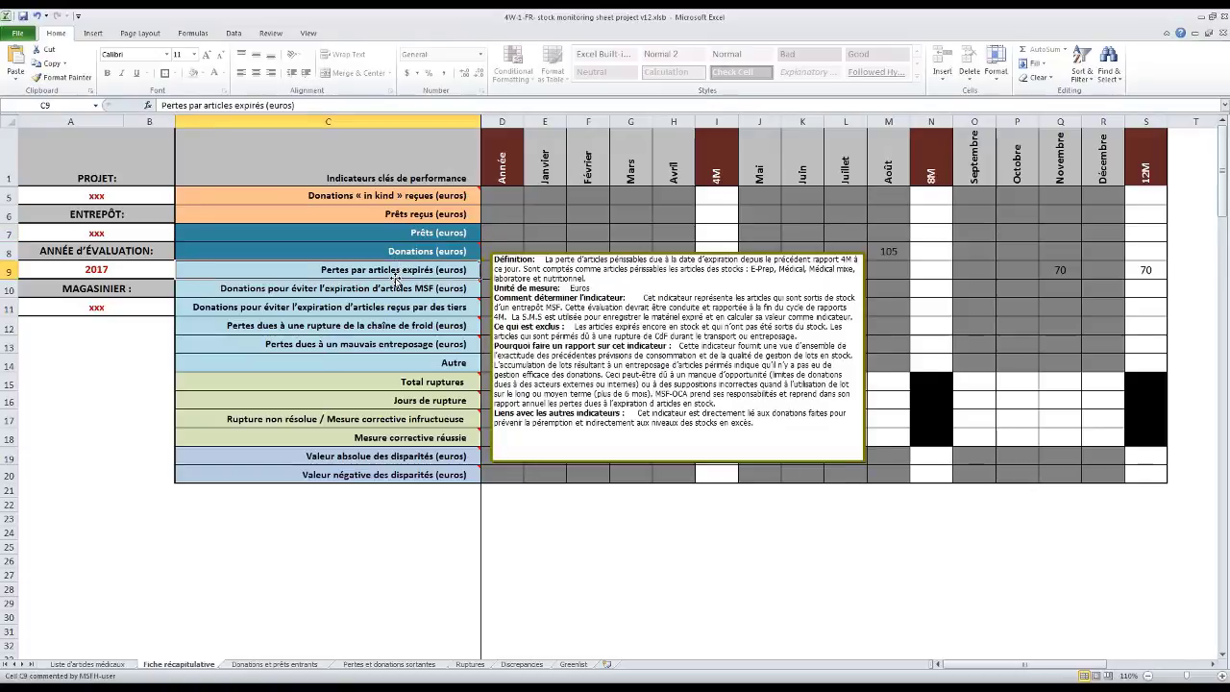
mouse_move(392, 288)
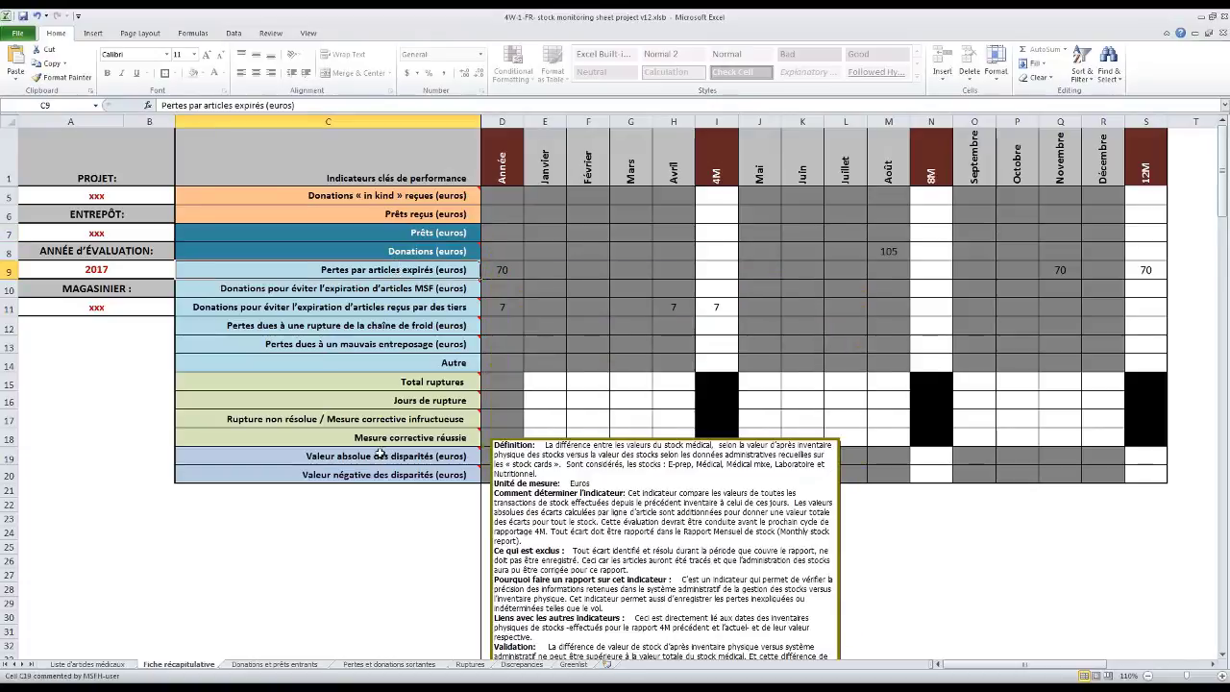
mouse_move(381, 439)
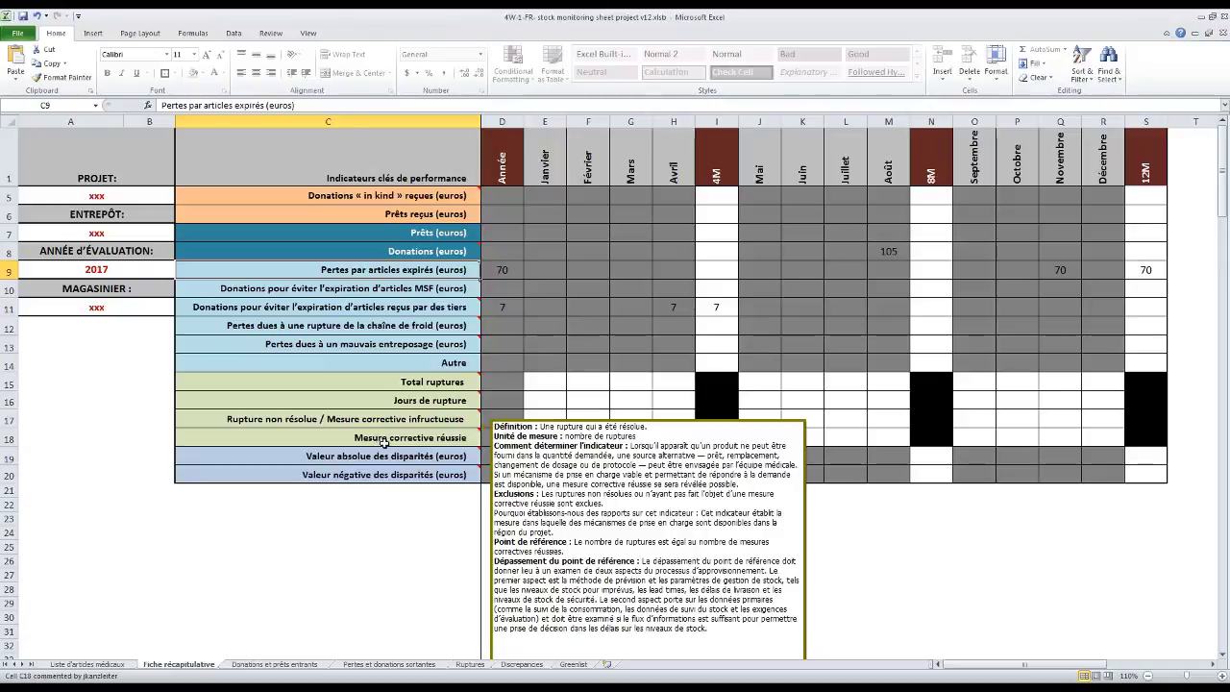
mouse_move(431, 464)
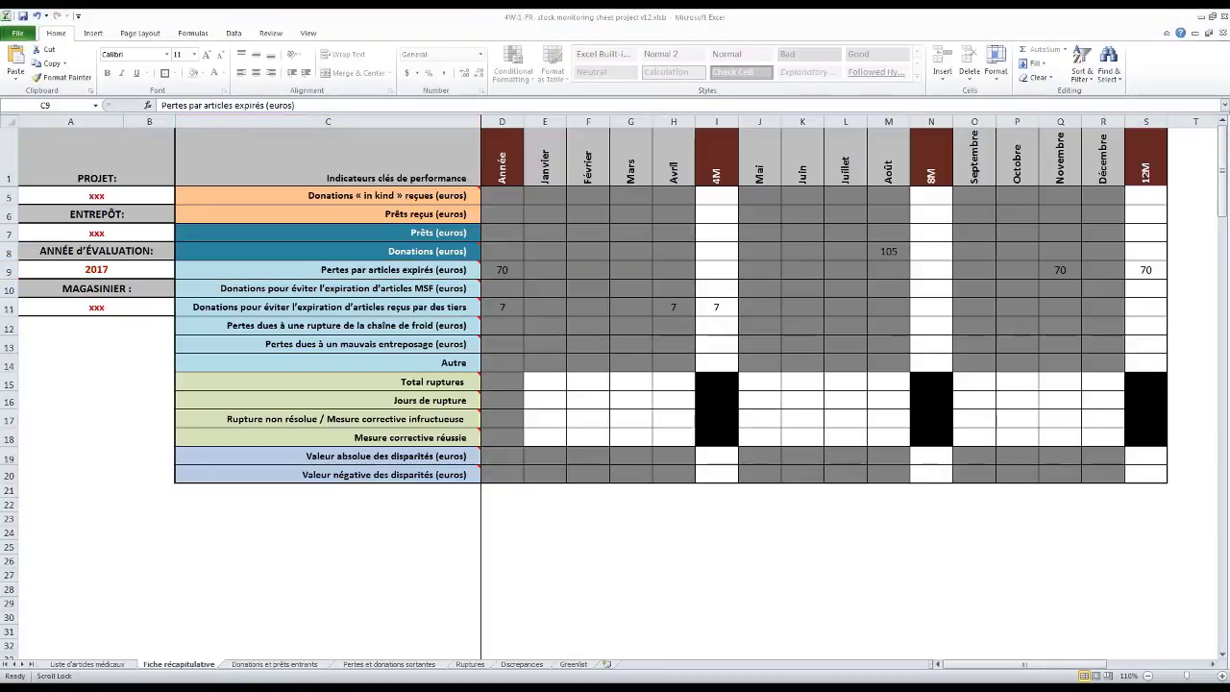
On the Donations et prêts entrants sheet, choose item code DEXOCHLO5D1 in row 14 and check its unit price and description
left_click(266, 665)
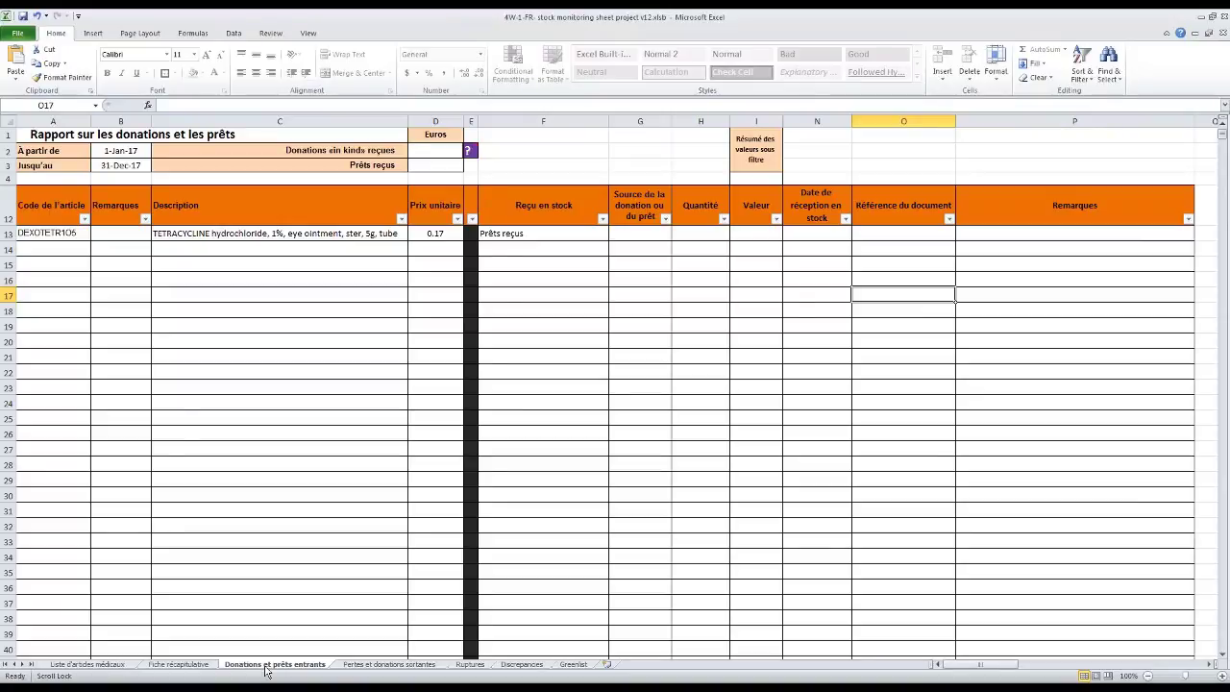
left_click(89, 254)
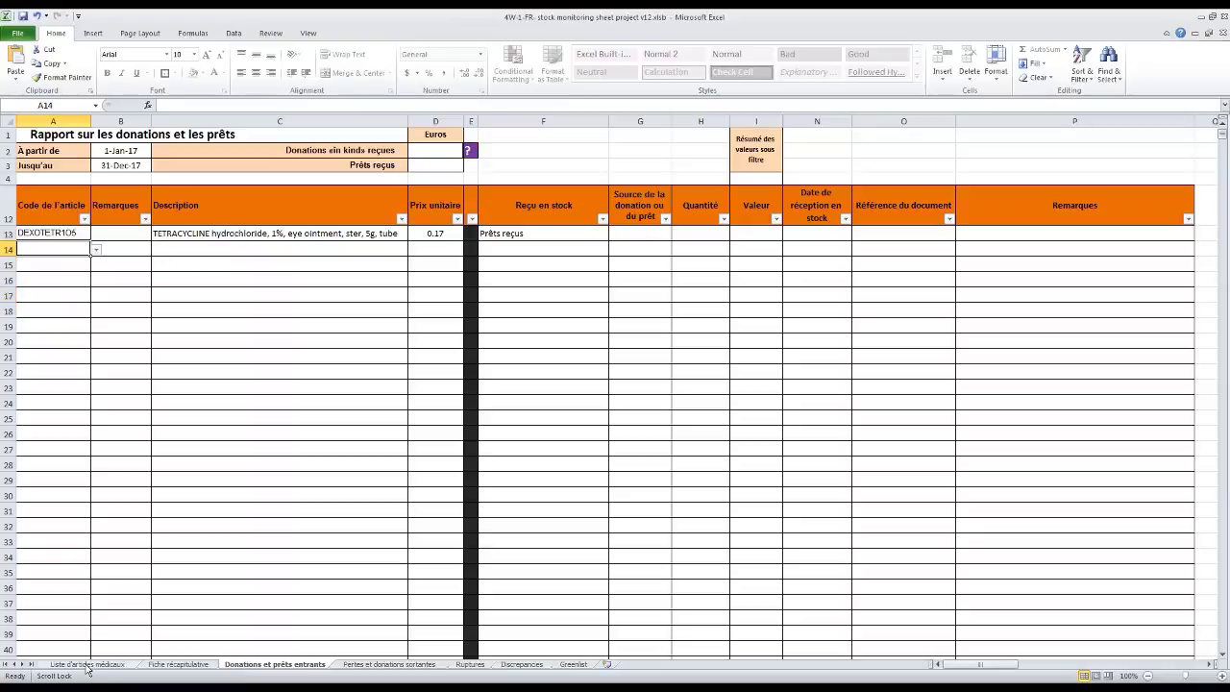
left_click(96, 250)
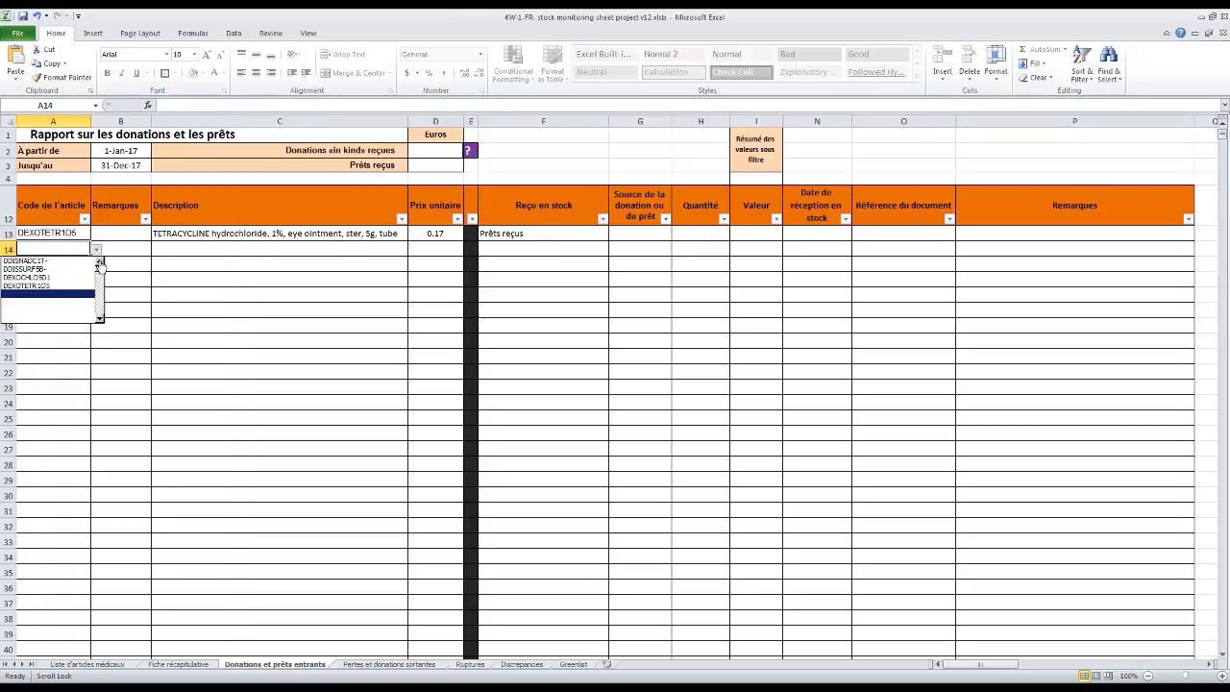
left_click(19, 280)
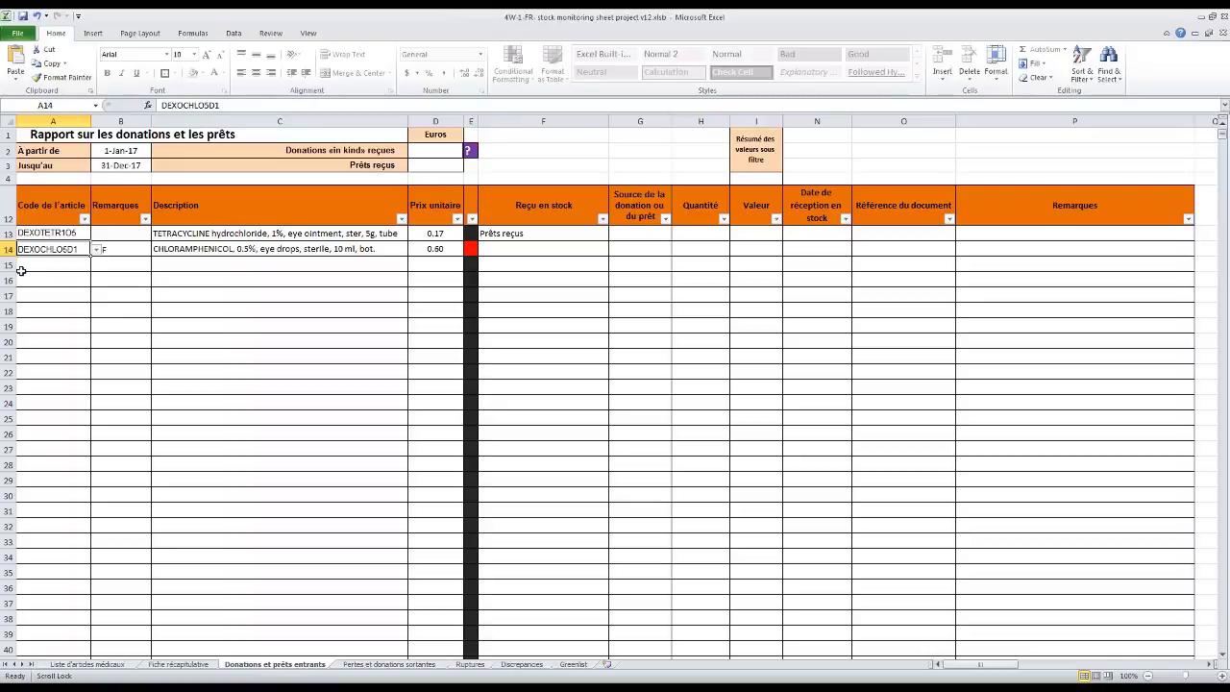
left_click(428, 247)
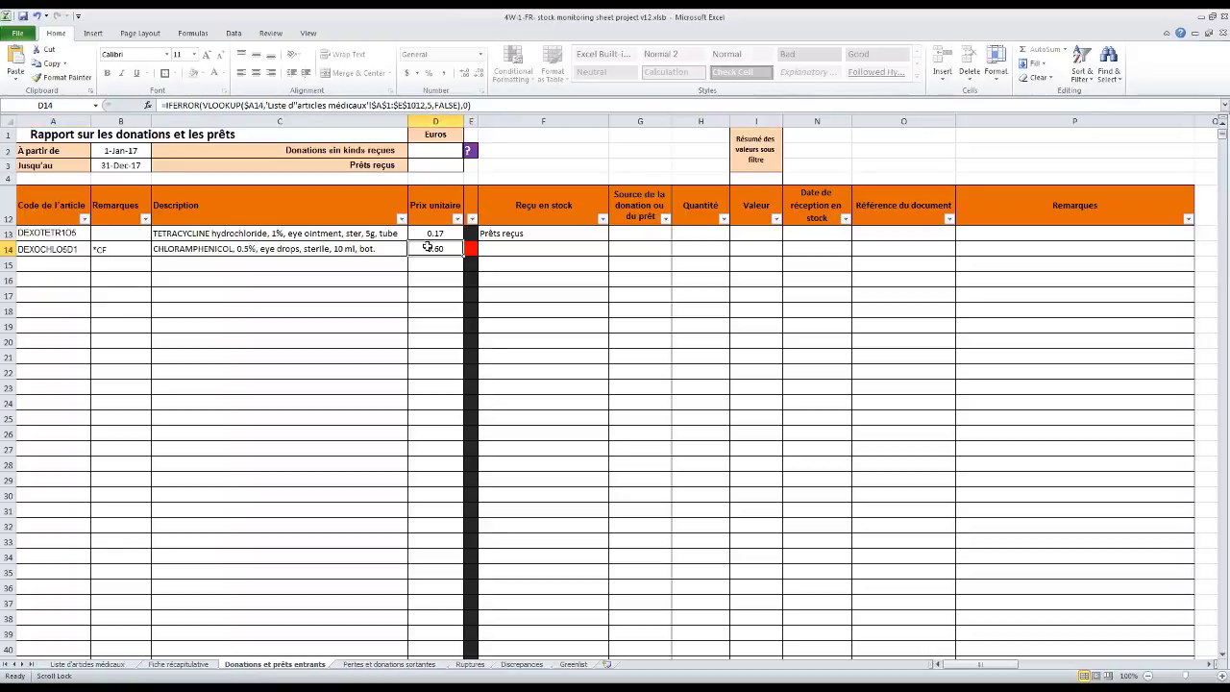
left_click(321, 253)
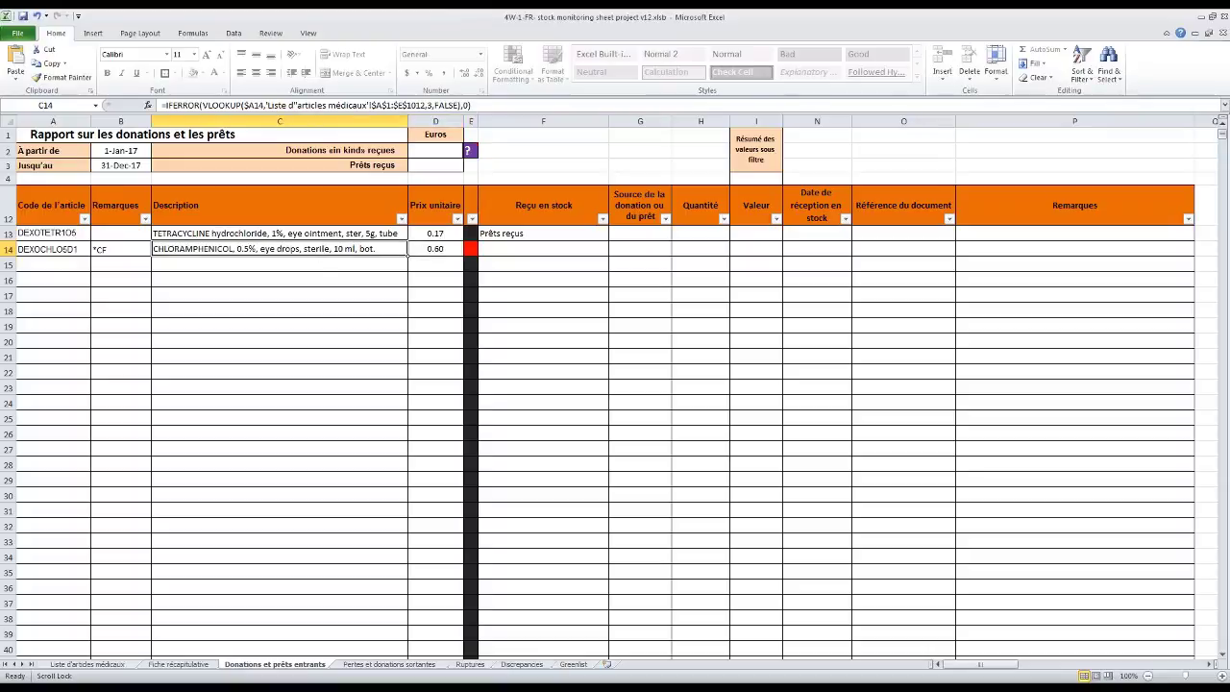
Set the Reçu en stock type in row 14 to Donations «in kind» reçues
left_click(586, 249)
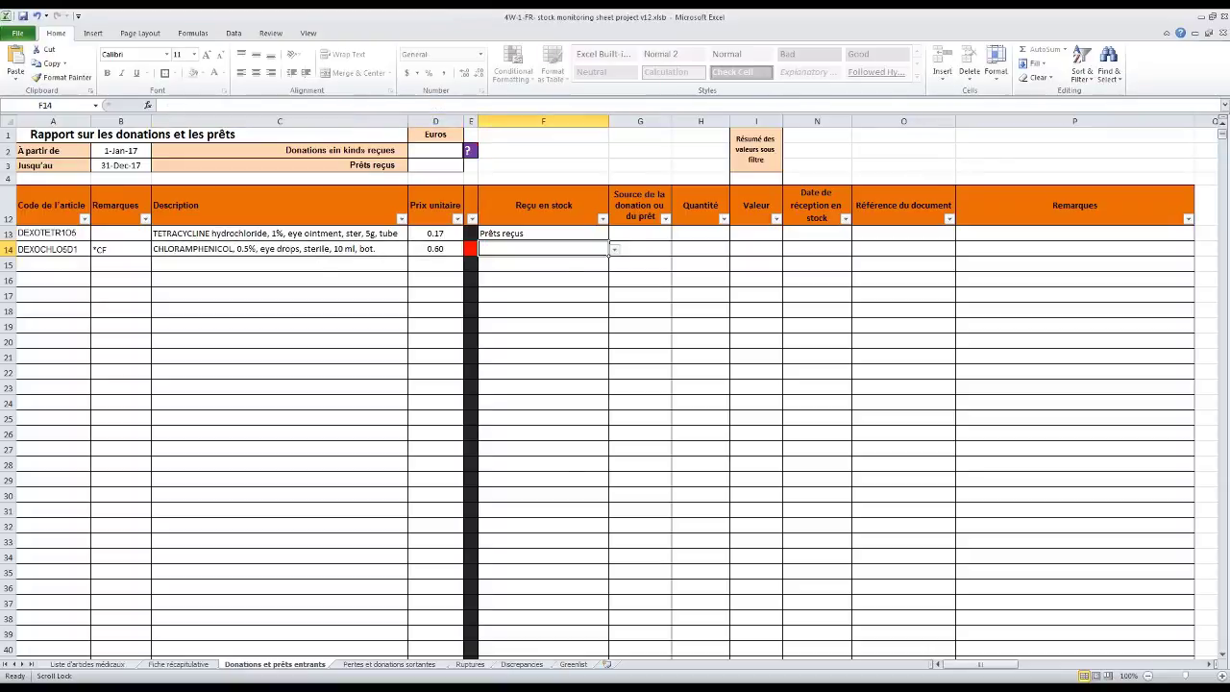
left_click(614, 250)
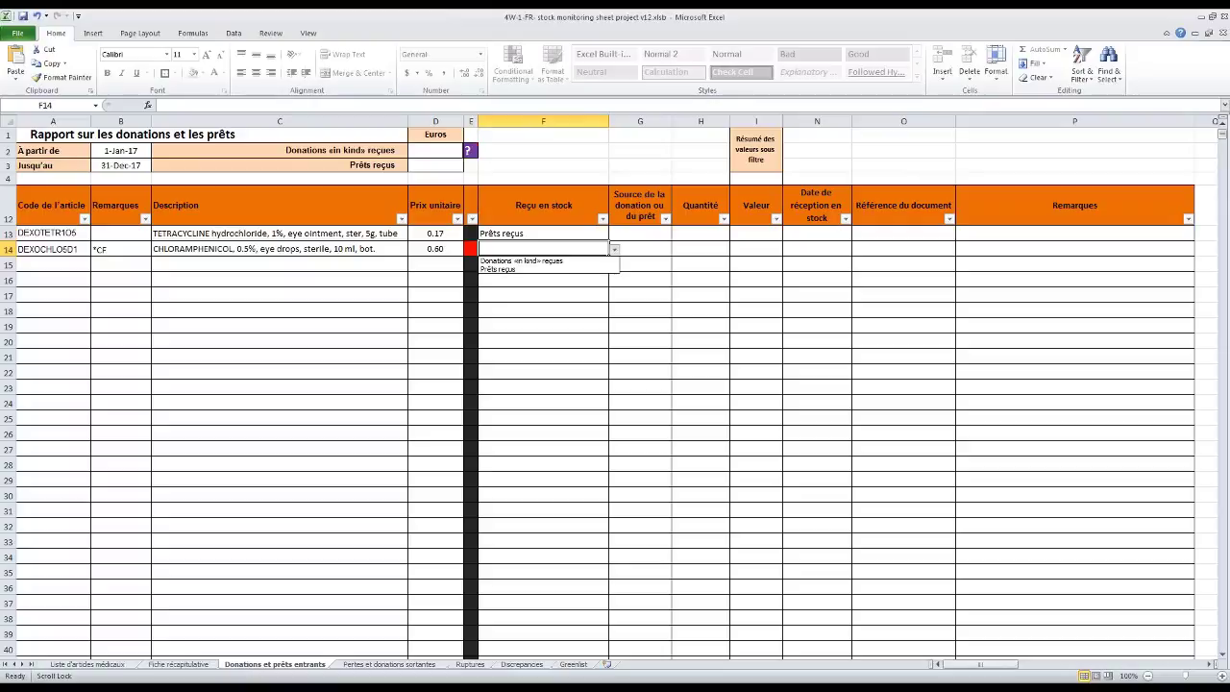
left_click(590, 260)
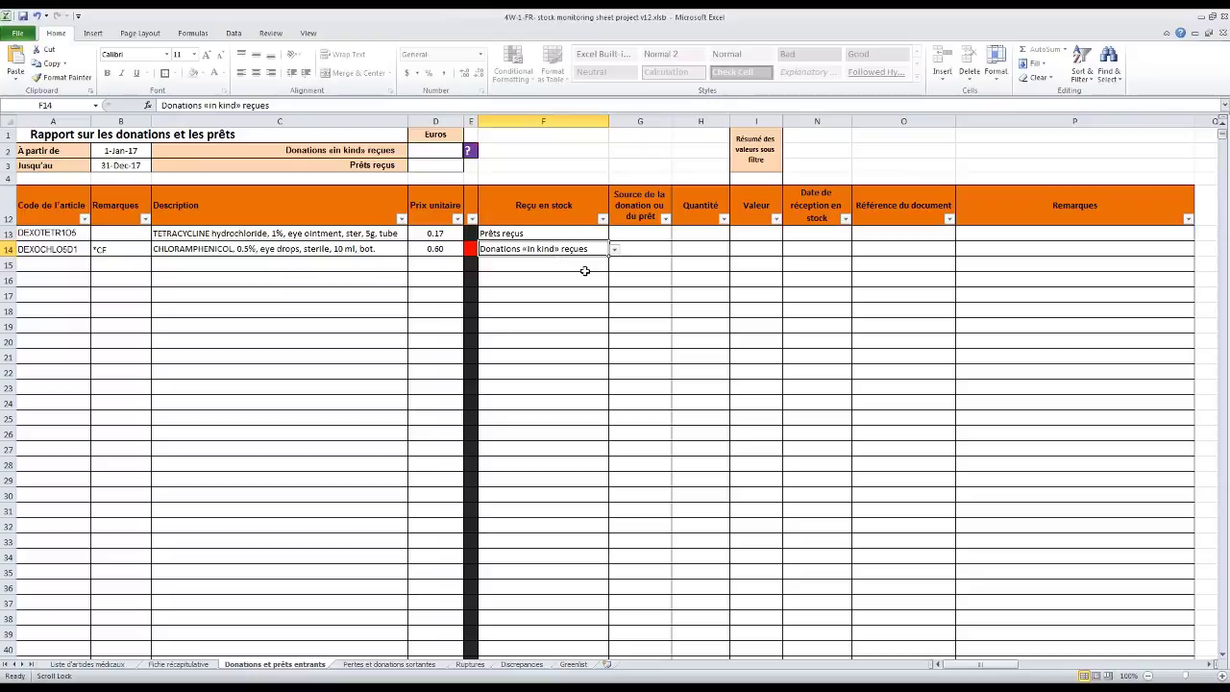
Review the source, quantity, value, reception date, document reference and remarks cells for the tetracycline item in row 13
left_click(633, 231)
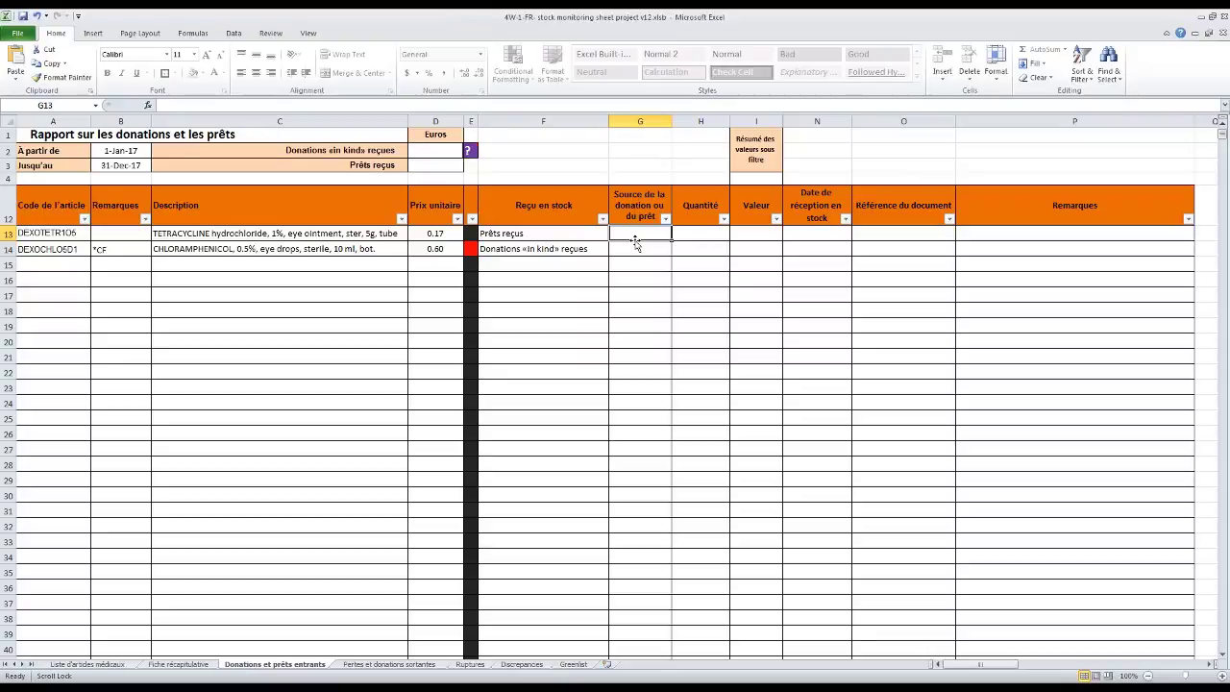
left_click(690, 237)
left_click(766, 230)
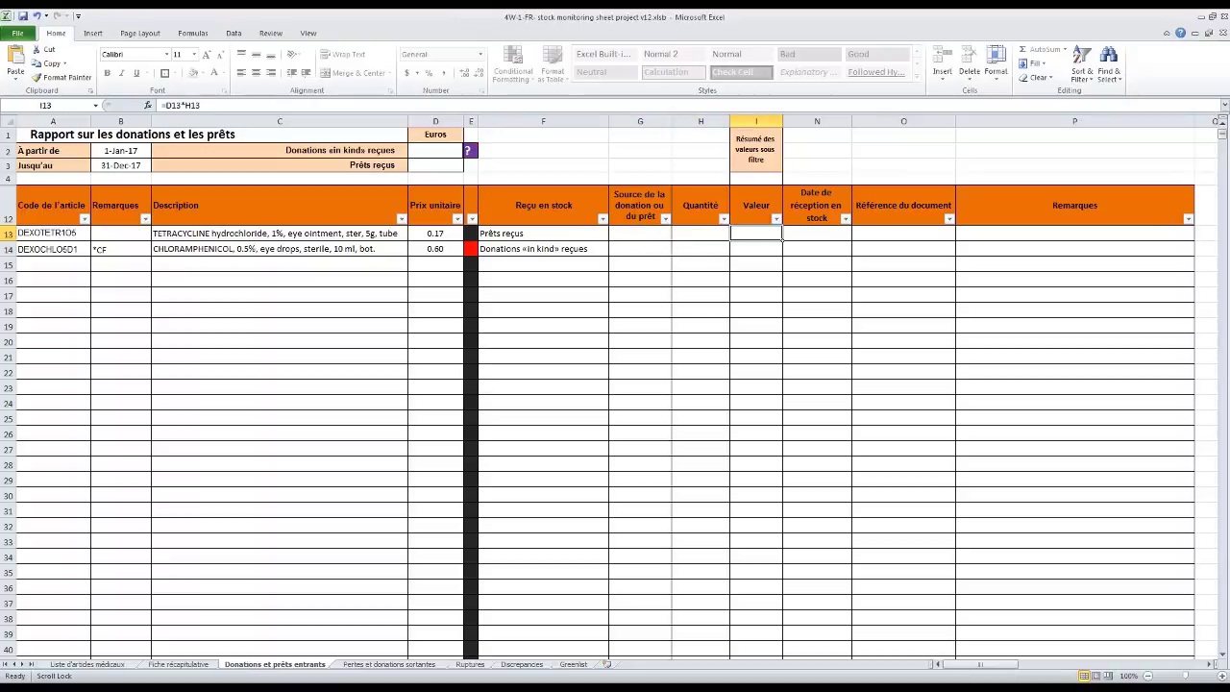
left_click(815, 235)
left_click(863, 233)
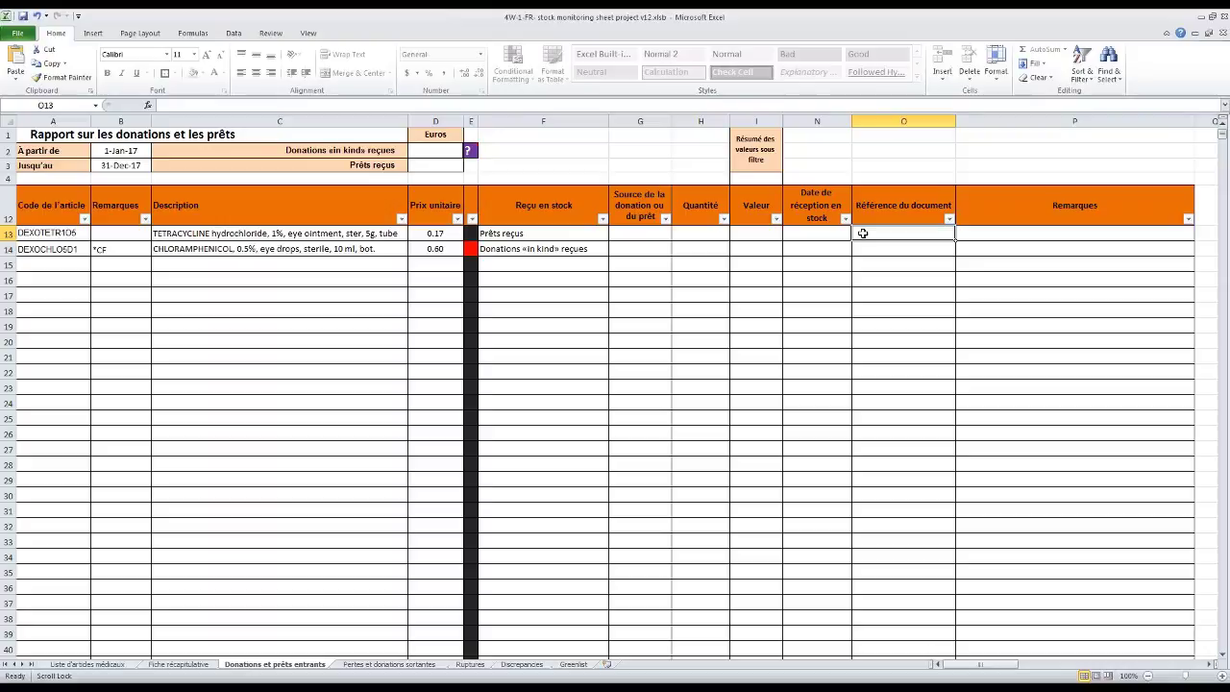
left_click(1054, 232)
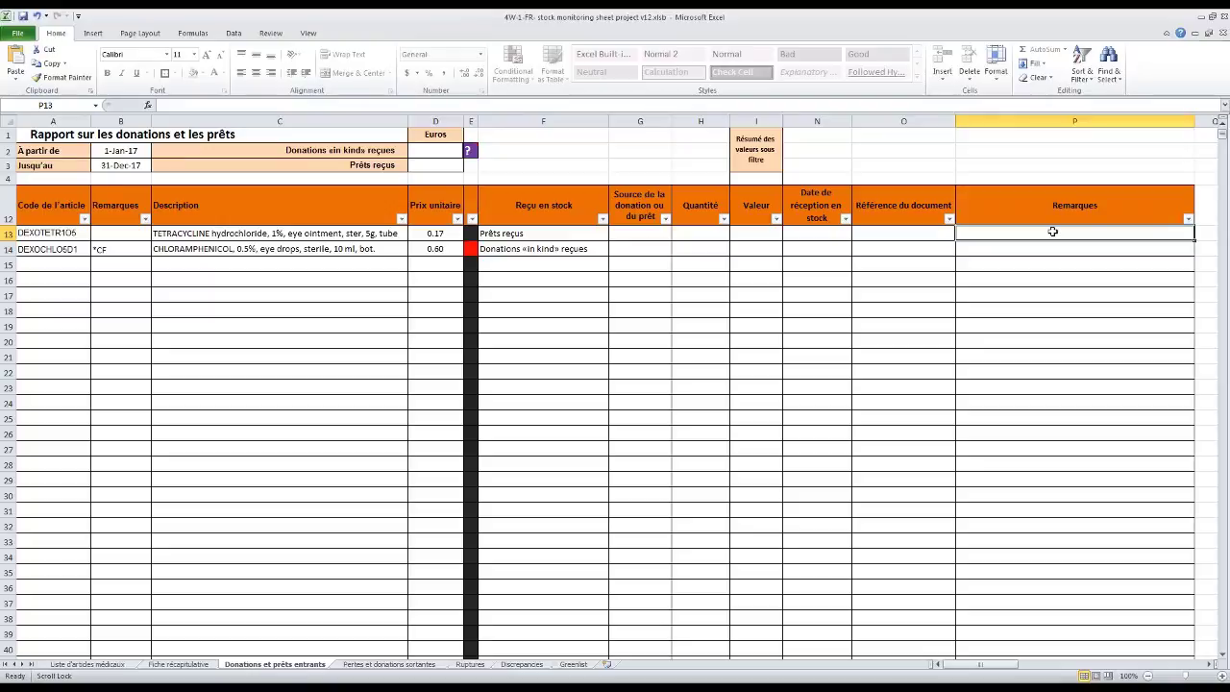
left_click(657, 231)
left_click(698, 230)
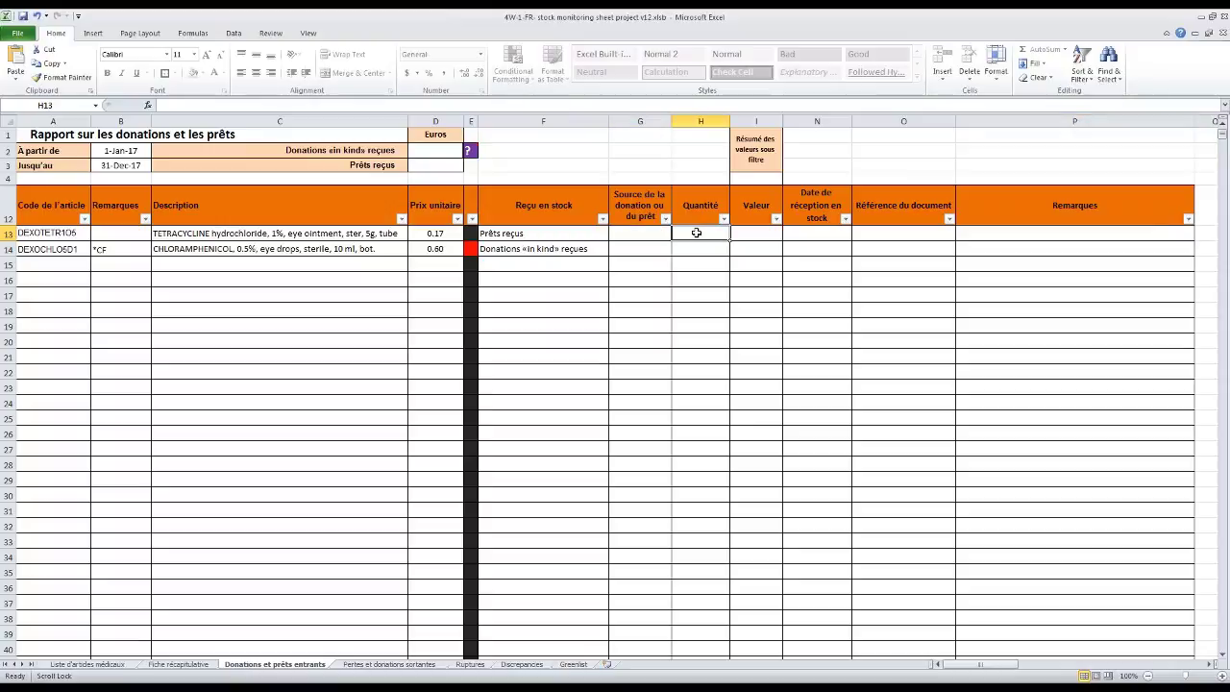
left_click(1051, 232)
left_click(657, 229)
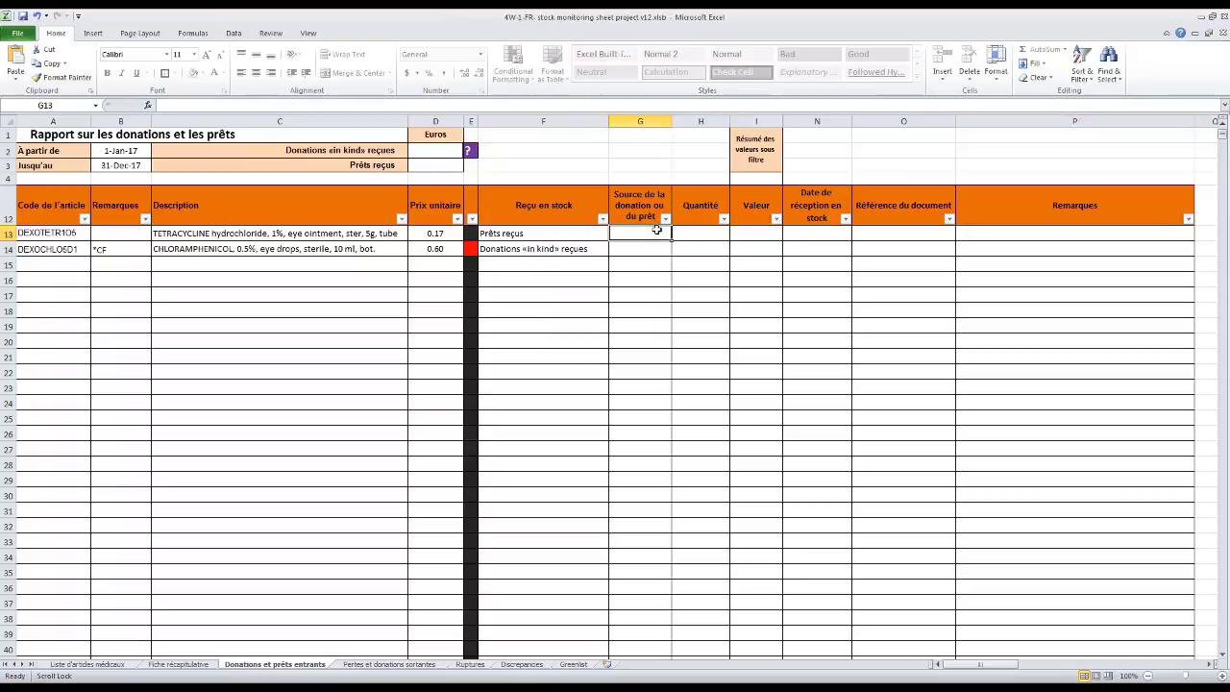
Enter a quantity of 100 for the tetracycline loan in row 13
left_click(697, 231)
type("100")
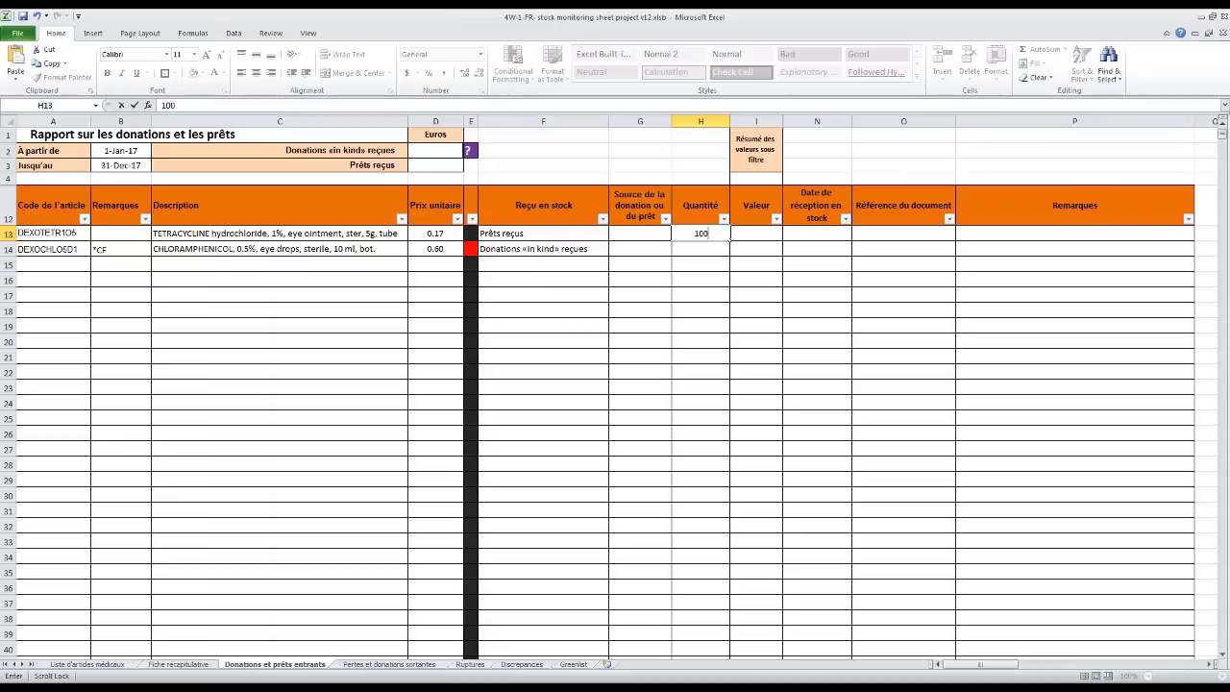
key("Return")
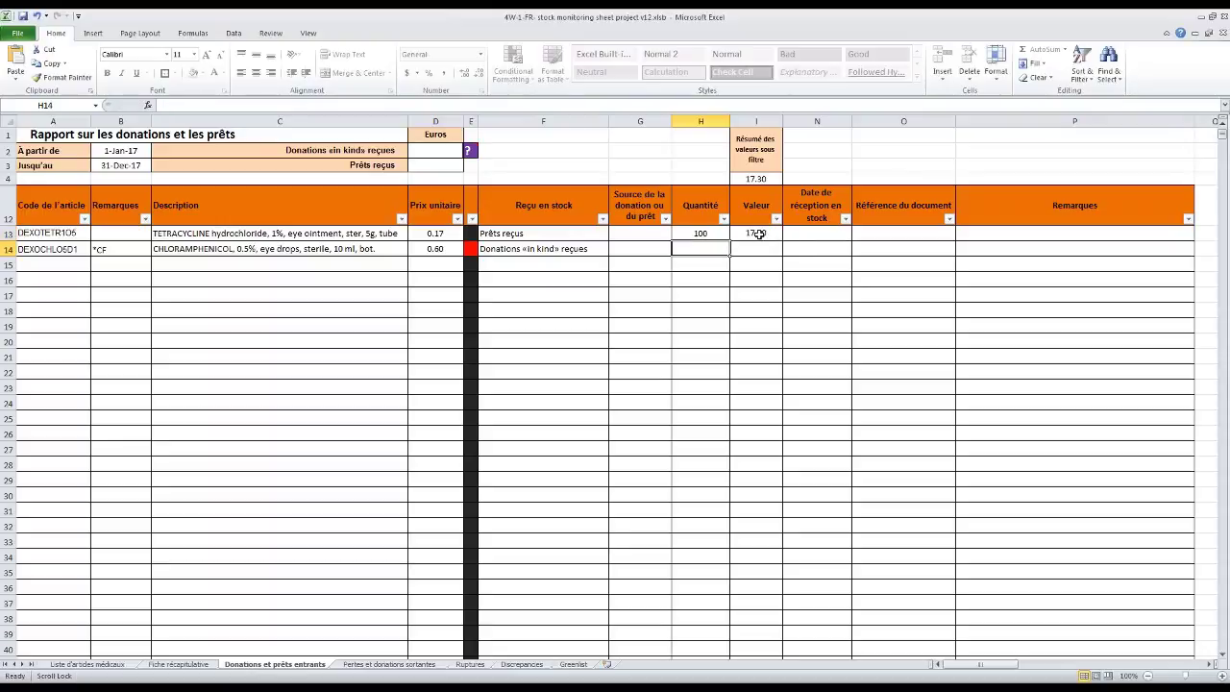
Open the Pertes et donations sortantes sheet and inspect the item code in its first entry
left_click(361, 665)
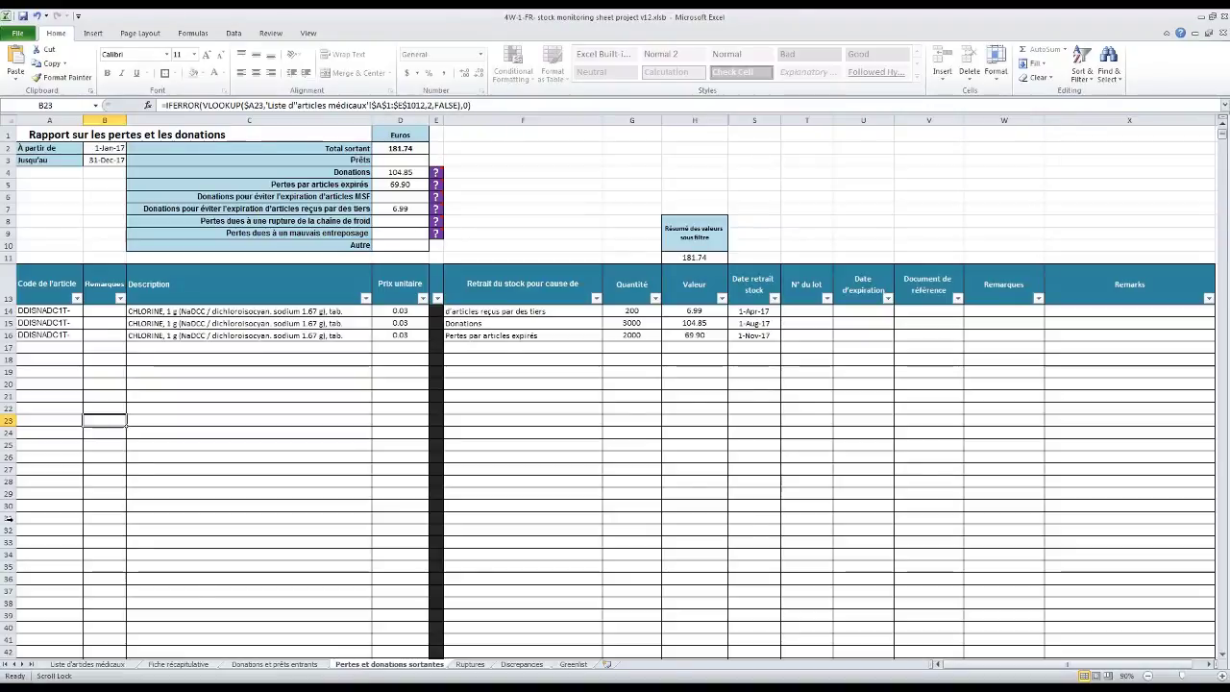
left_click(57, 311)
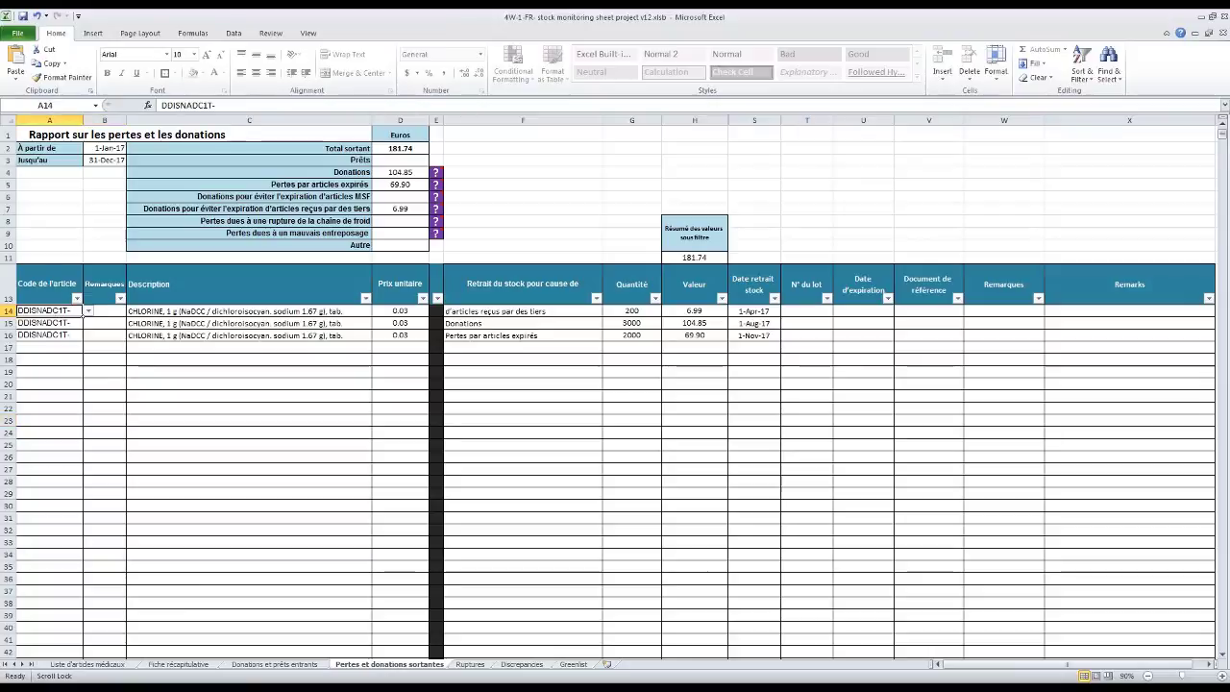
left_click(51, 347)
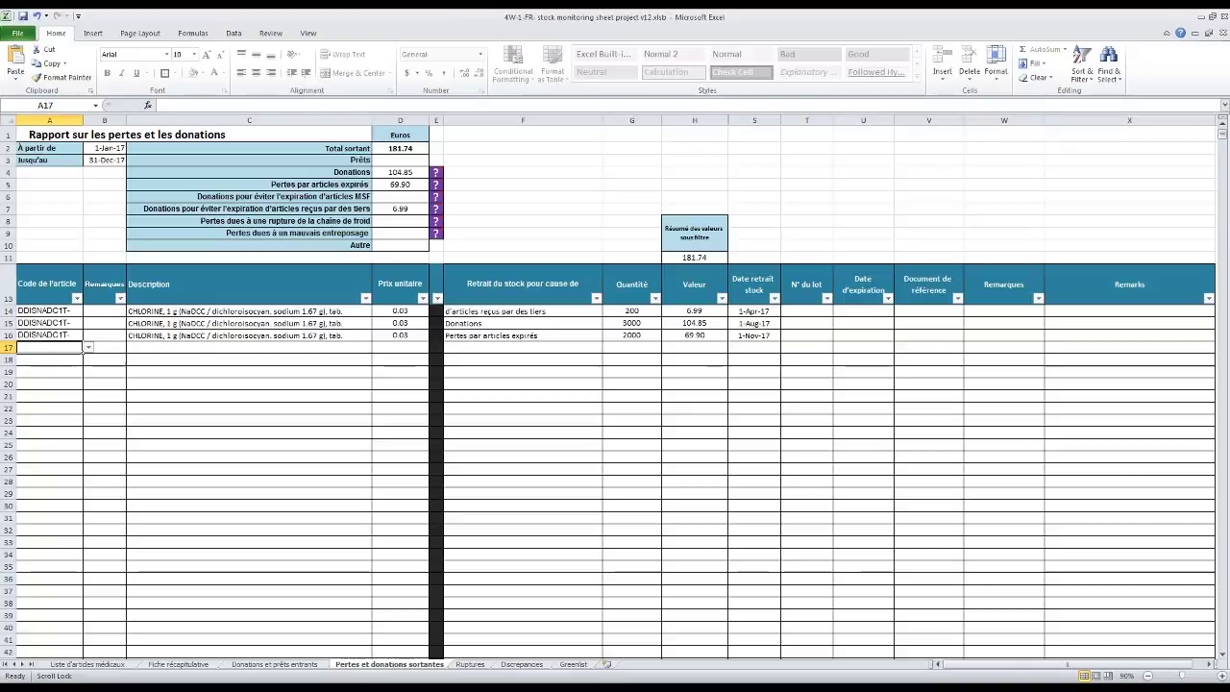
type("dext")
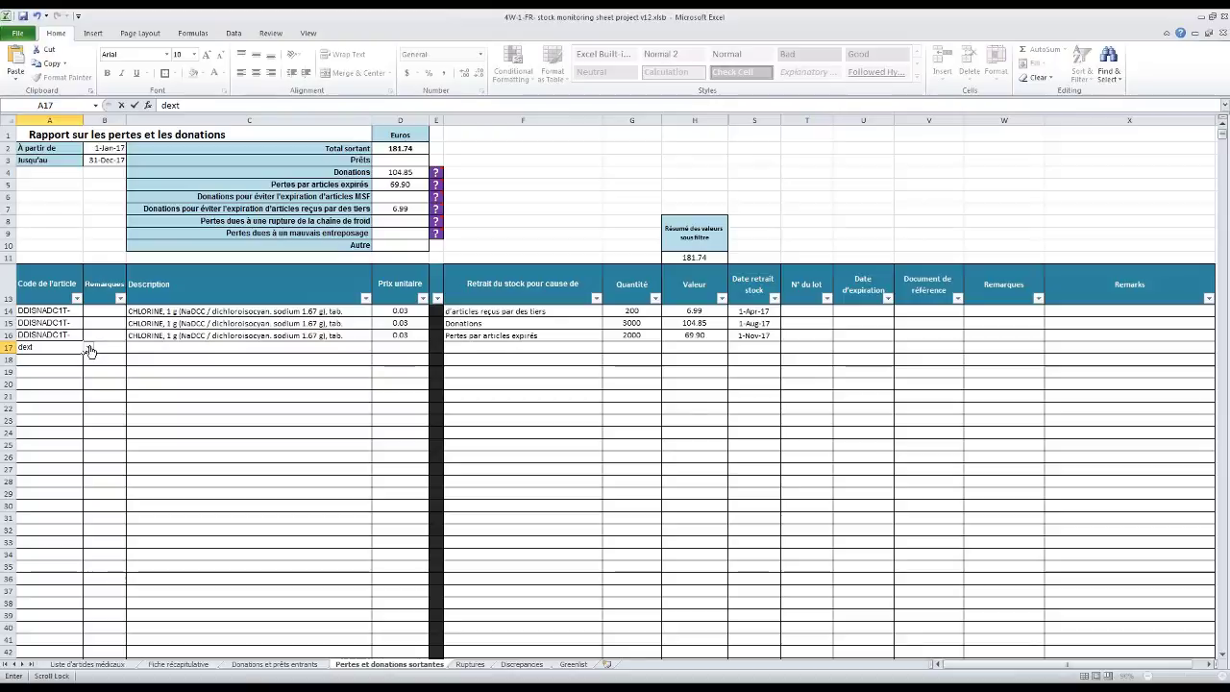
key("Escape")
Set the Retrait du stock pour cause de reason in row 17 to Donations pour éviter l'expiration d'articles MSF
left_click(524, 346)
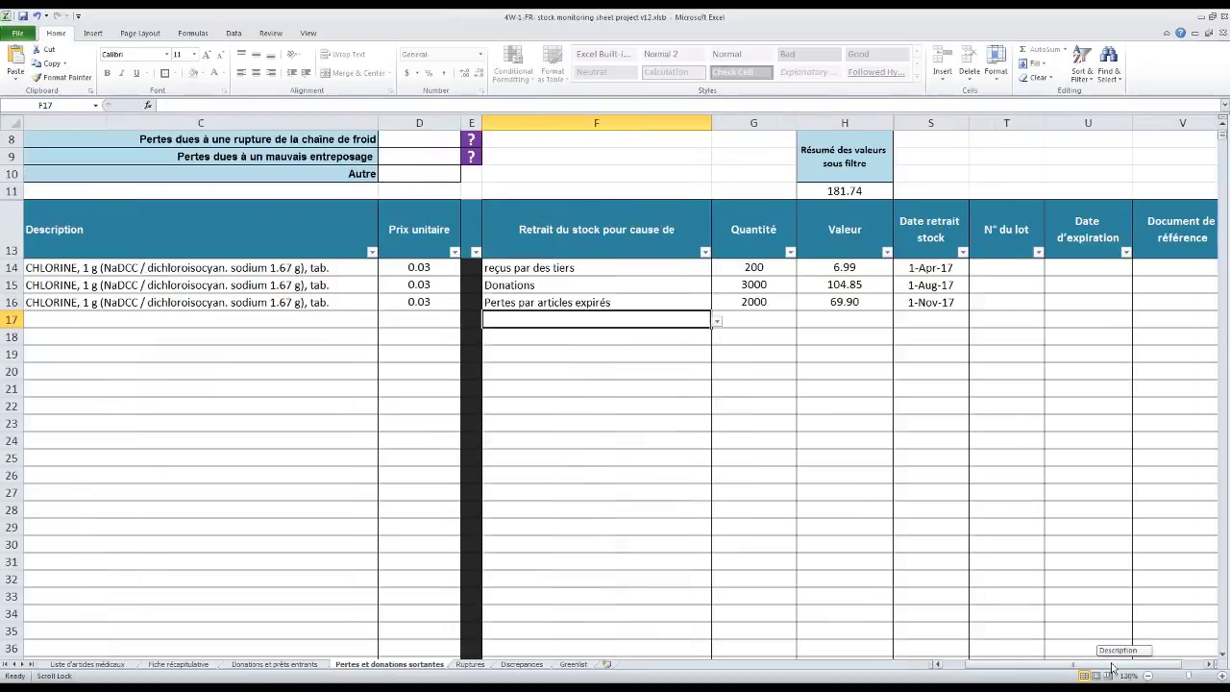
left_click_drag(1112, 668, 1096, 668)
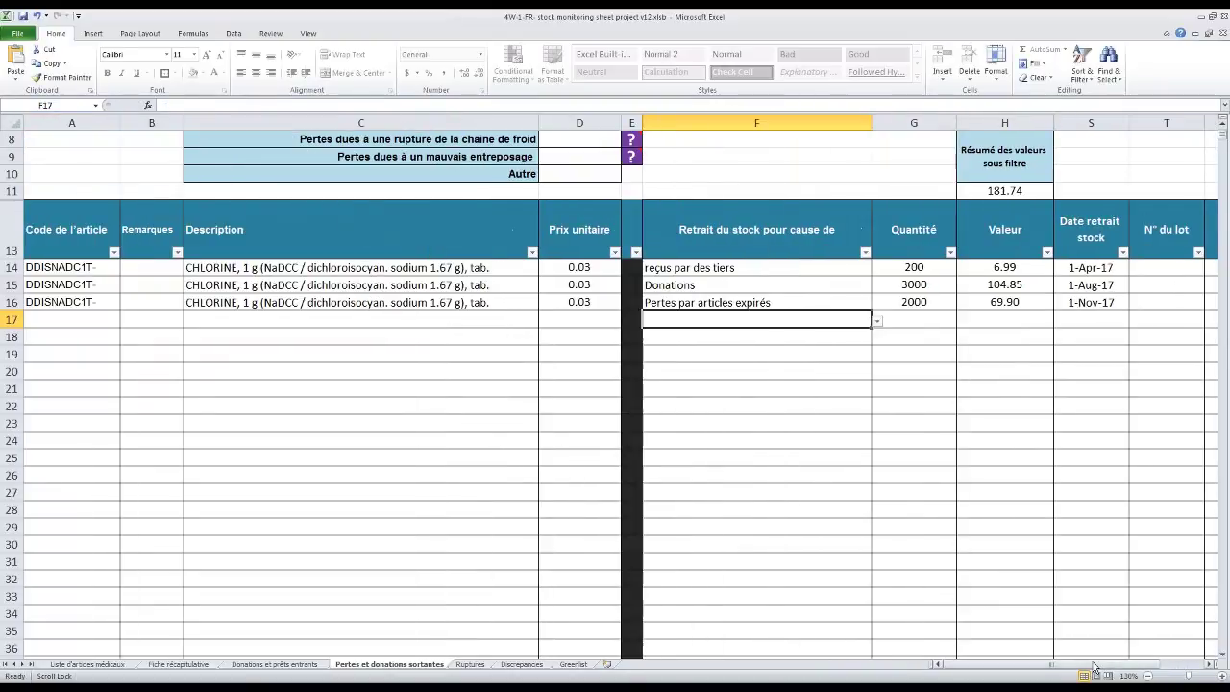
left_click(876, 321)
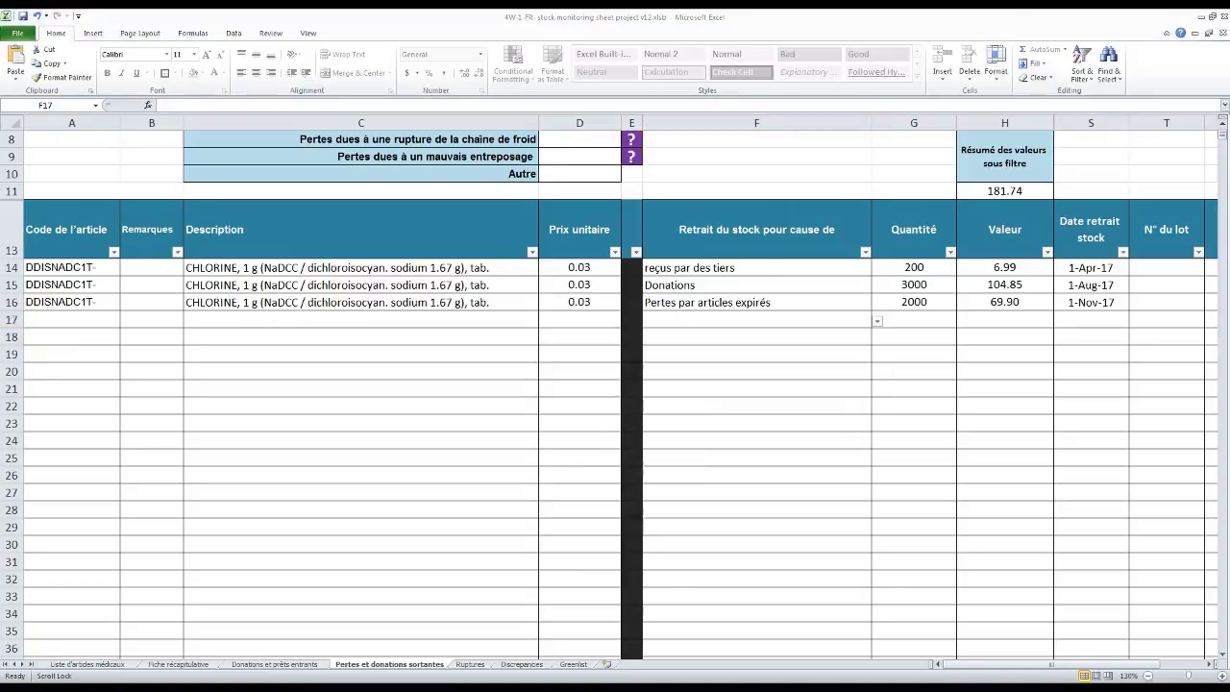
left_click(879, 325)
key("alt+Down")
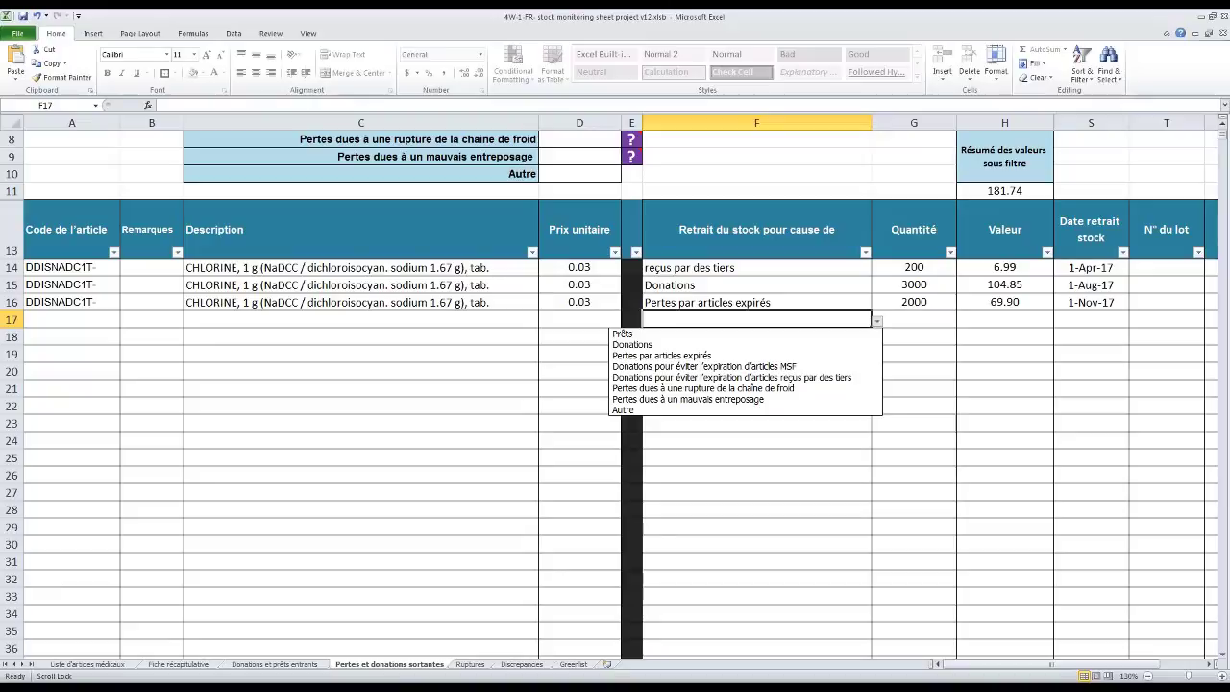
left_click(795, 366)
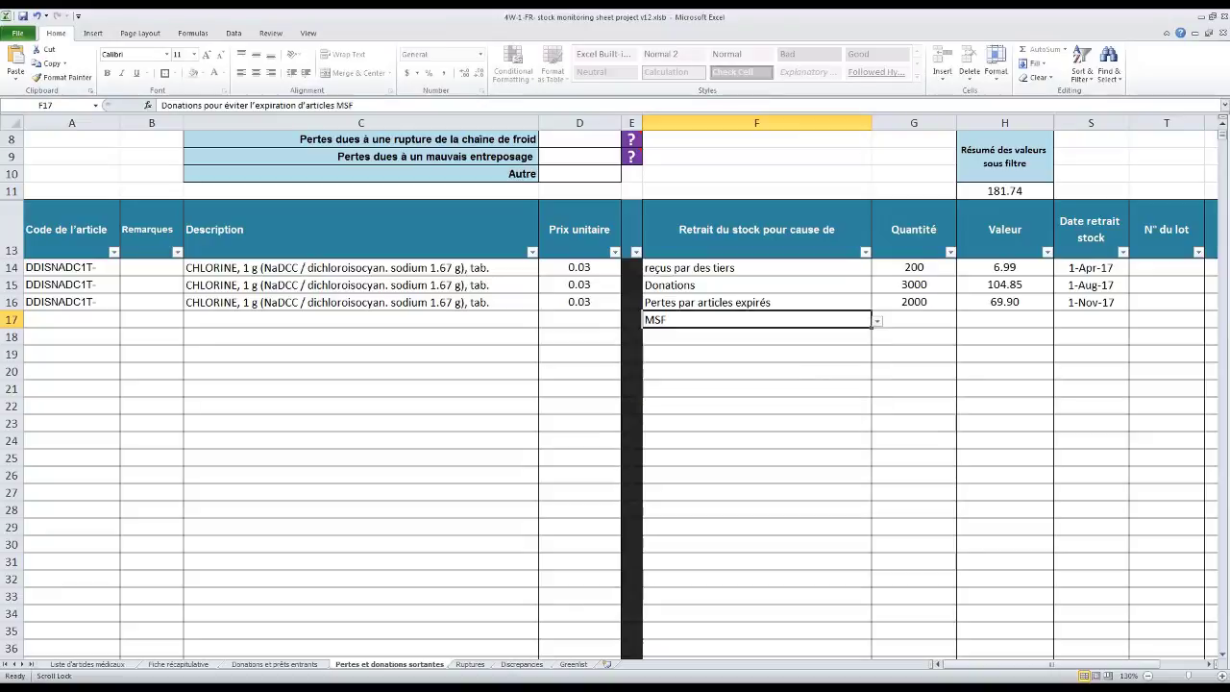
Examine the available stock withdrawal reasons for the entries in rows 17 and 16
left_click(877, 321)
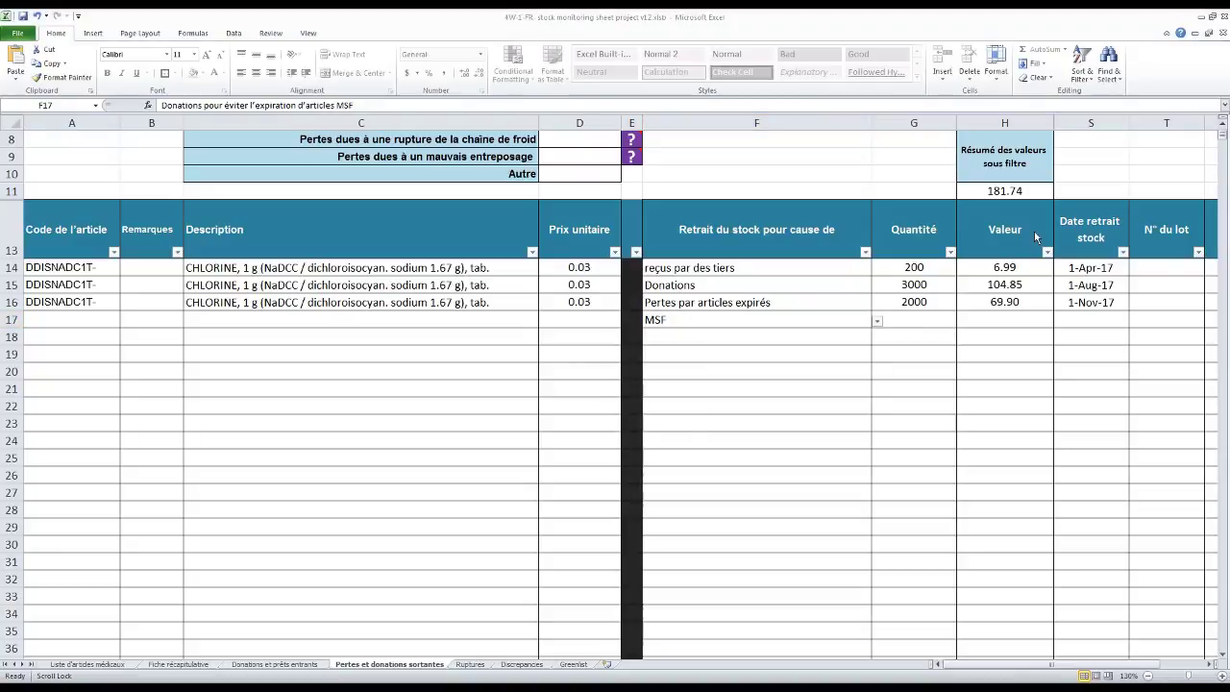
left_click(862, 303)
left_click(877, 303)
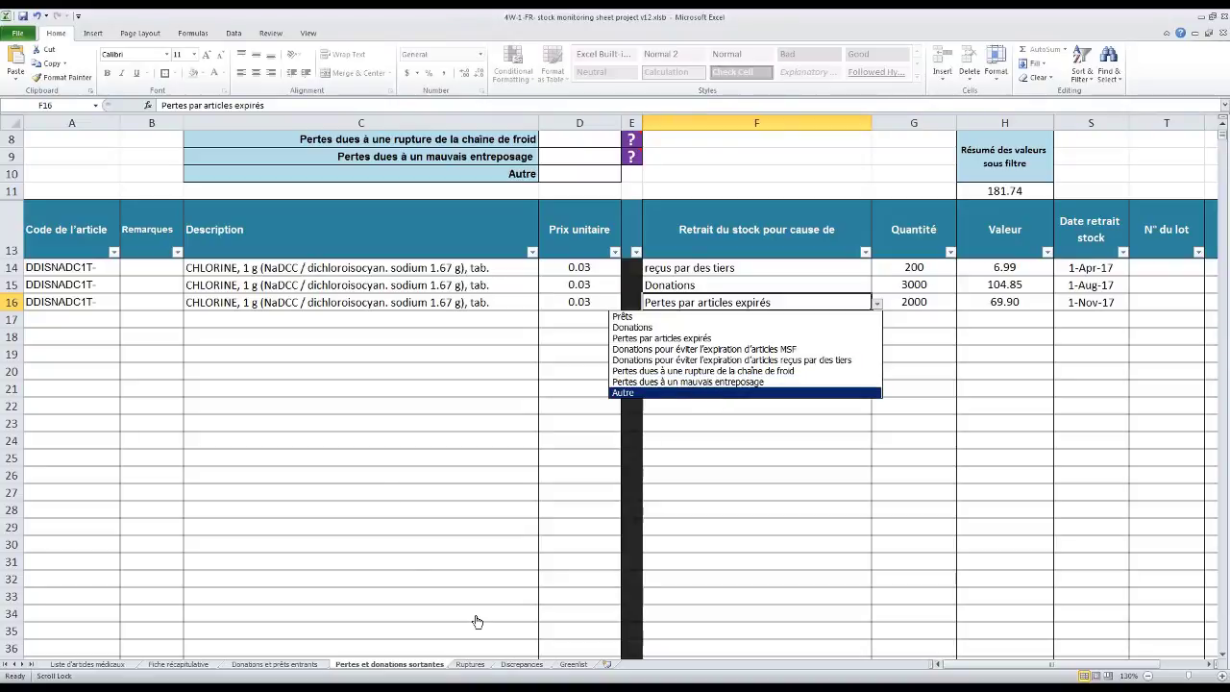
Open the Ruptures sheet and set the item code in row 17 to DEXOCHLOSD1
left_click(476, 664)
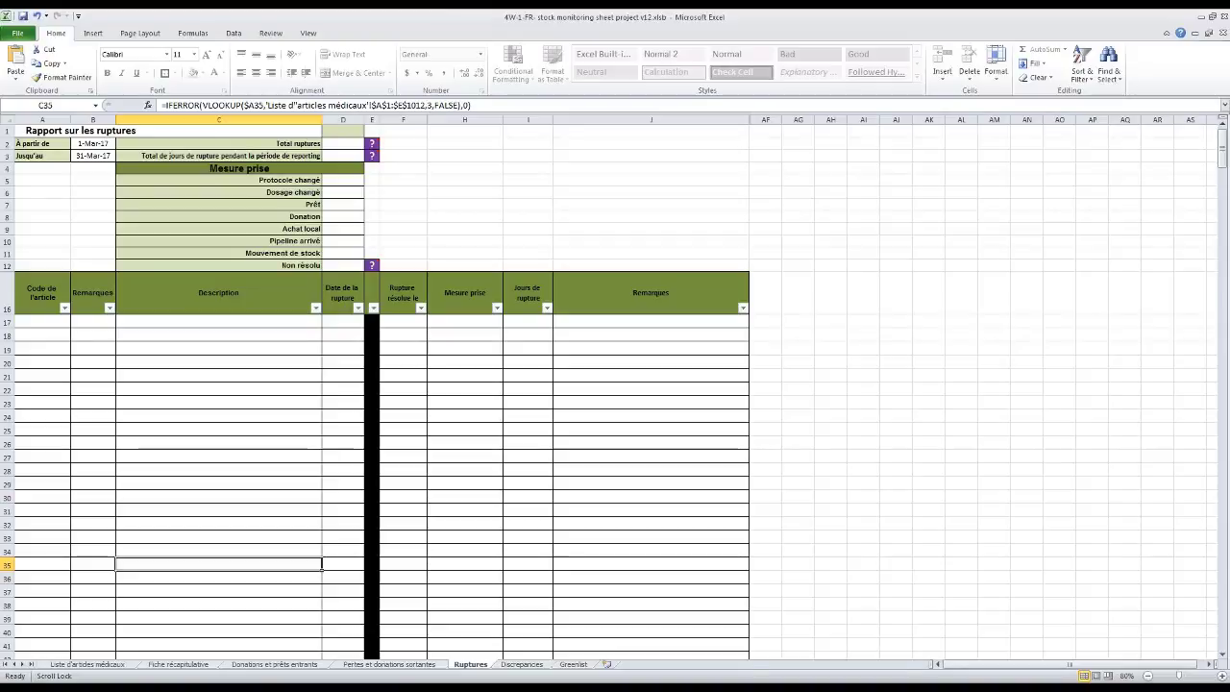
left_click(32, 321)
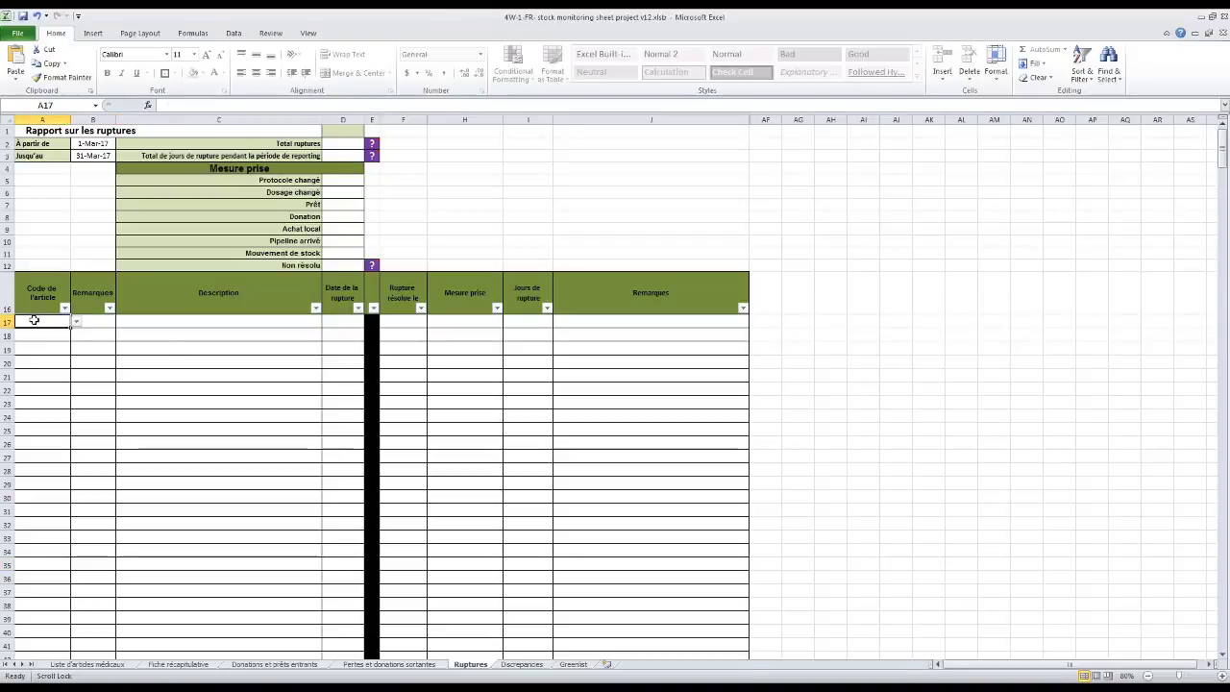
left_click(76, 321)
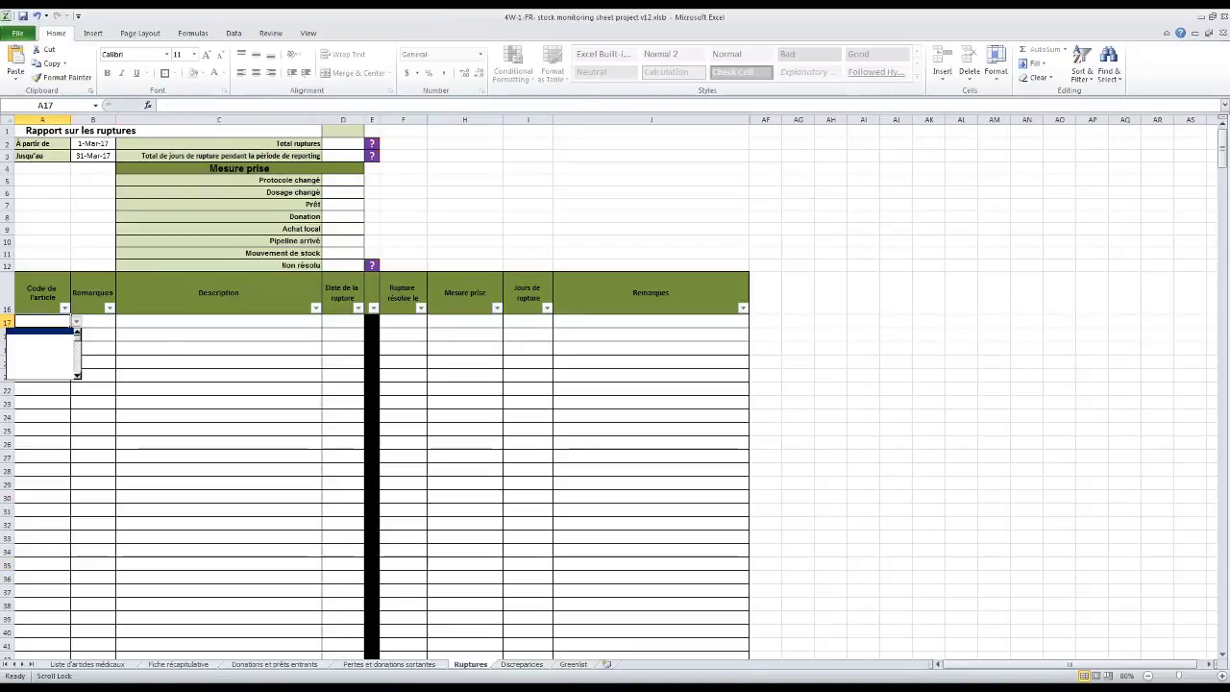
left_click(78, 333)
left_click(78, 333)
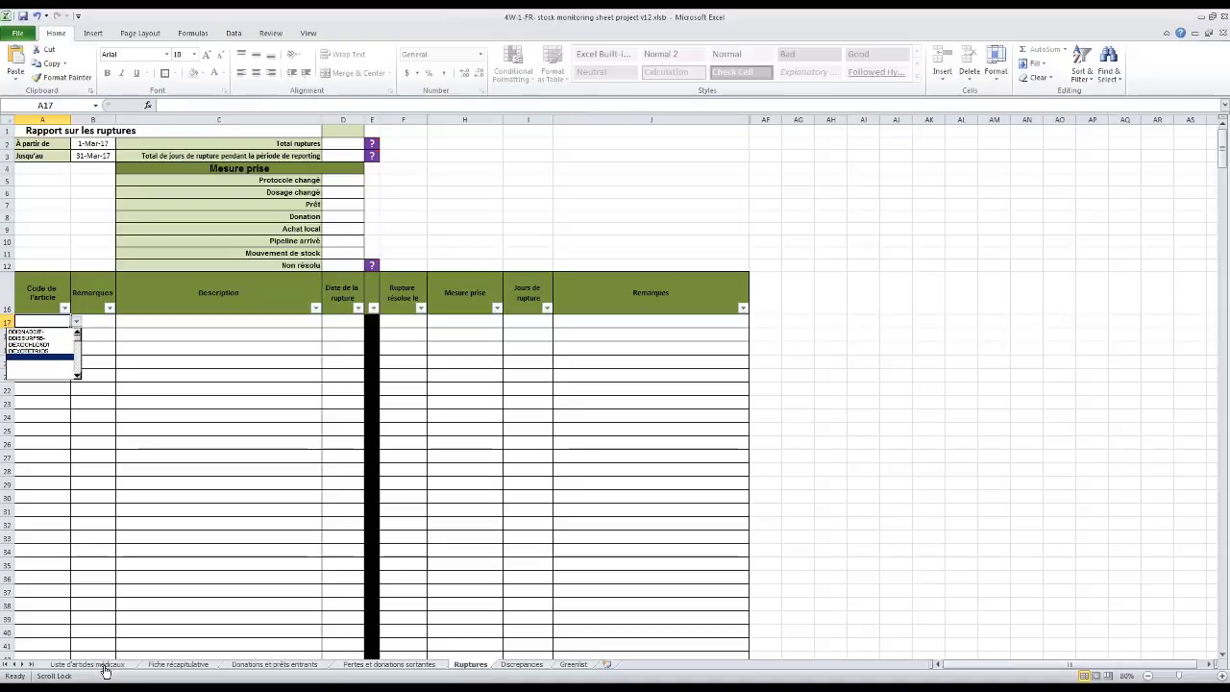
left_click(57, 345)
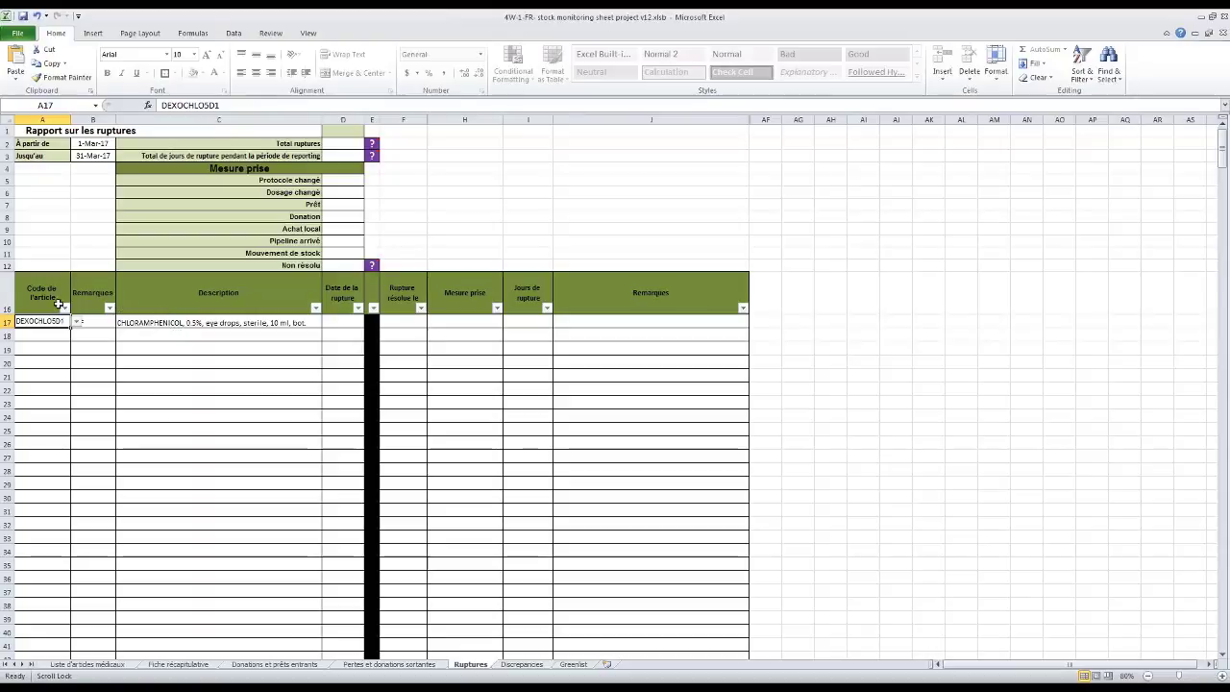
Review the stockout date, resolution date, Mesure prise, stockout days and remarks cells for the chloramphenicol item in row 17
left_click(343, 326)
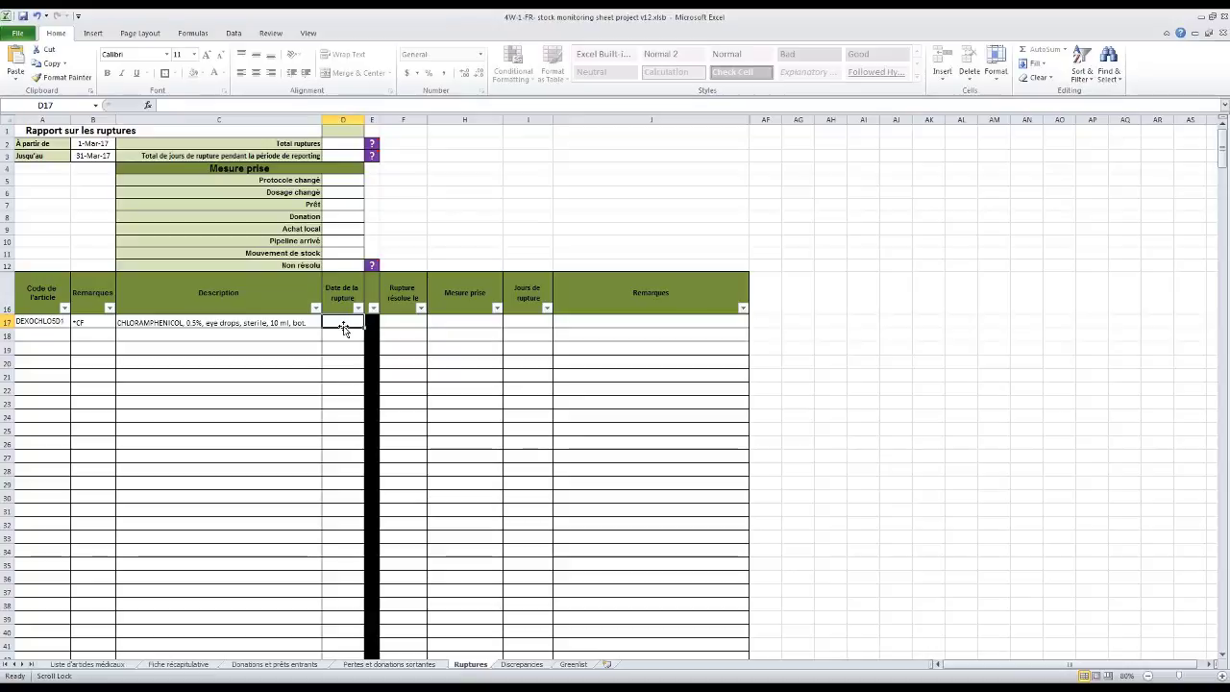
left_click(397, 321)
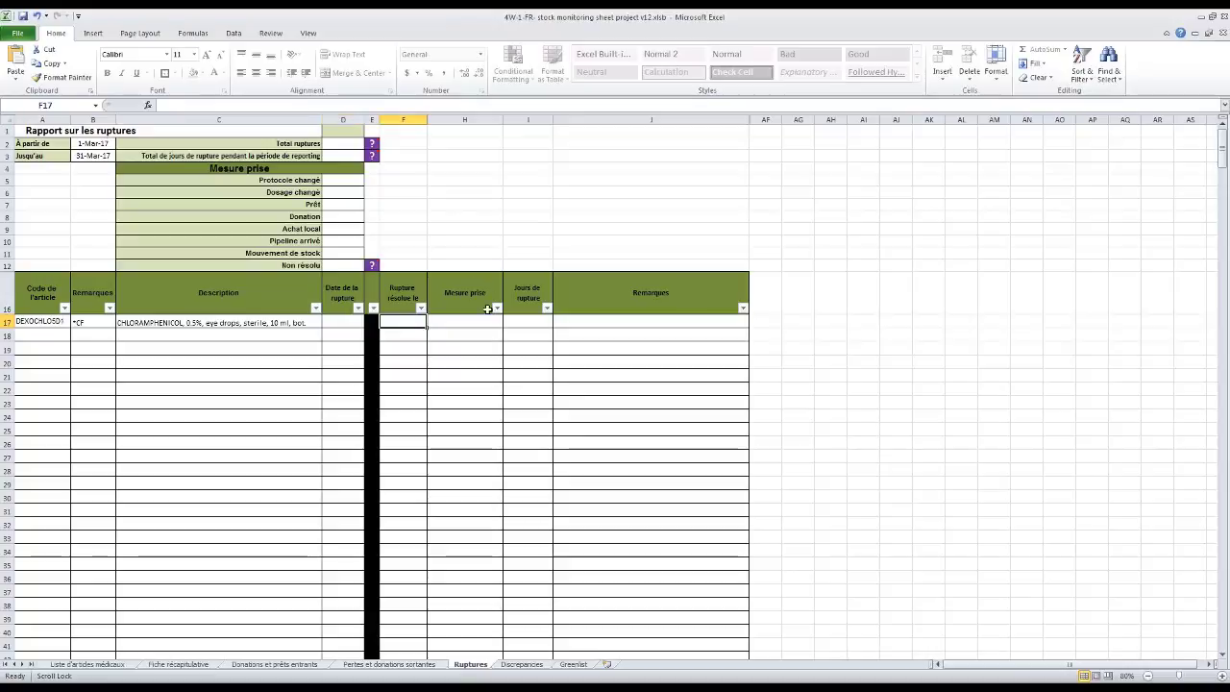
left_click(481, 319)
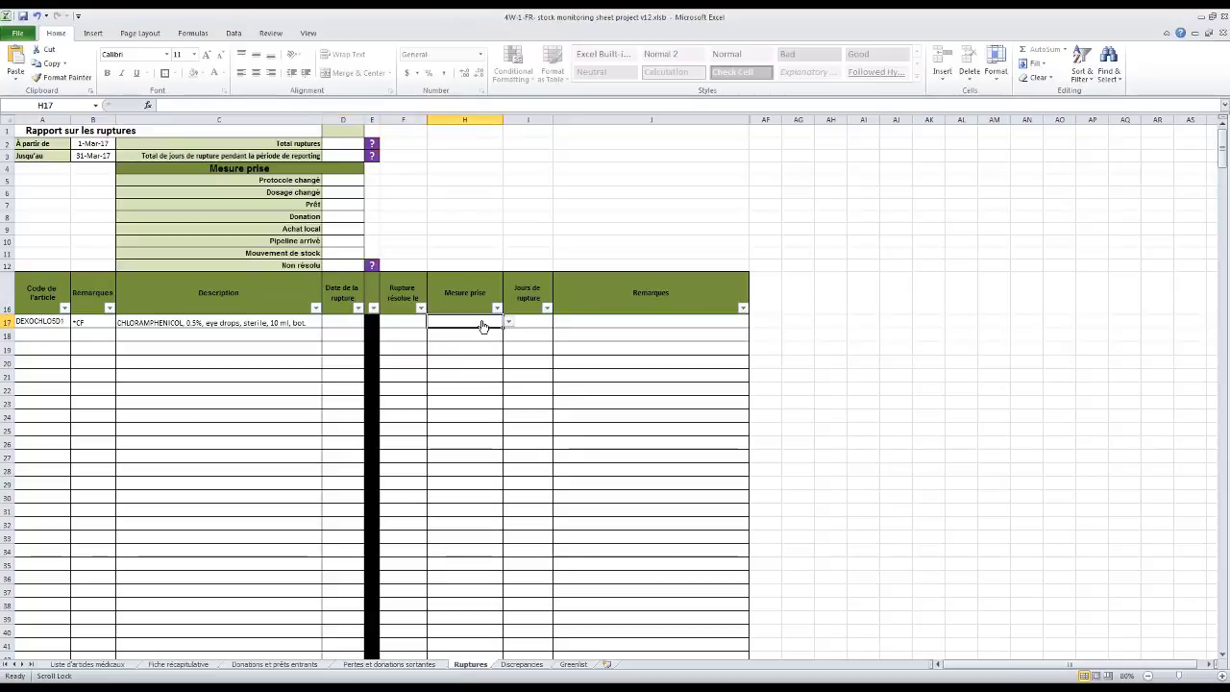
left_click(536, 324)
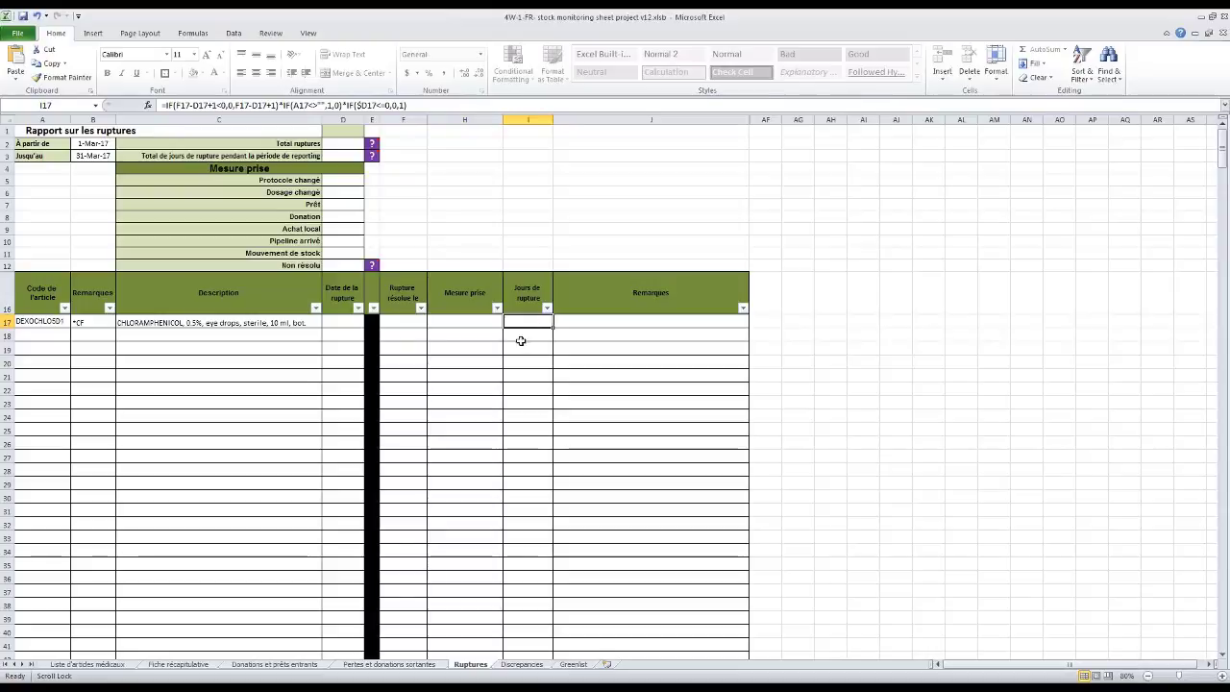
left_click(612, 330)
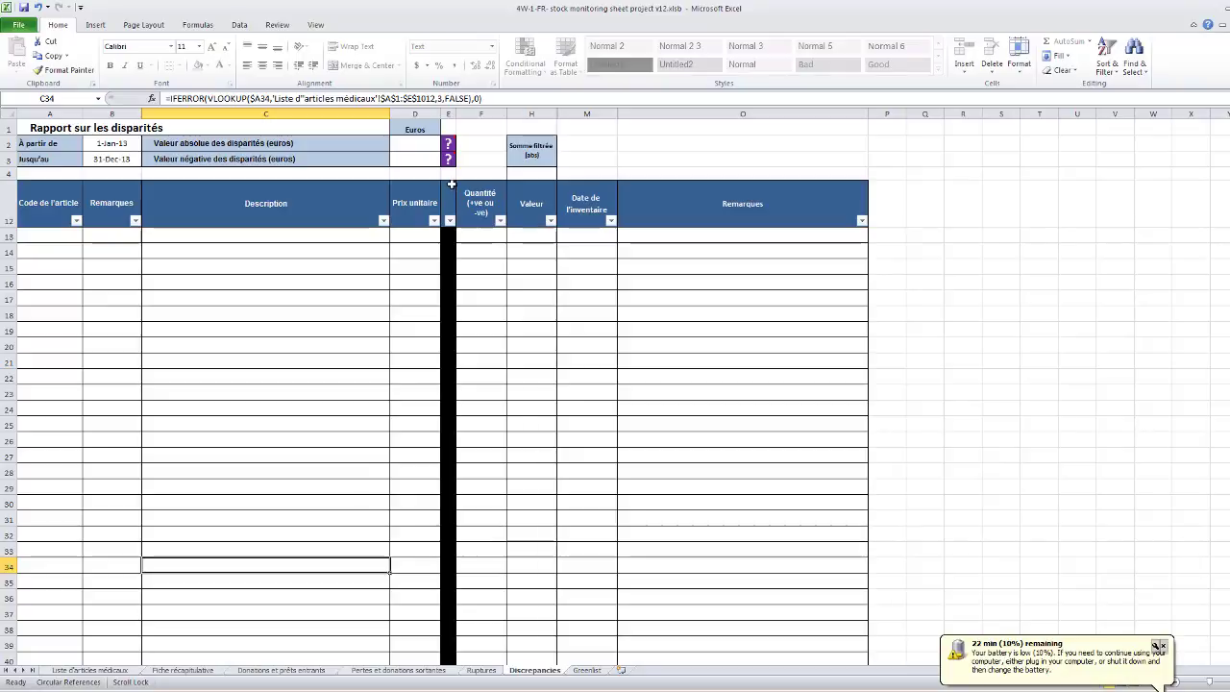
Set the item code in row 13 of the Discrepancies sheet to DDISSURF5B-
mouse_move(447, 144)
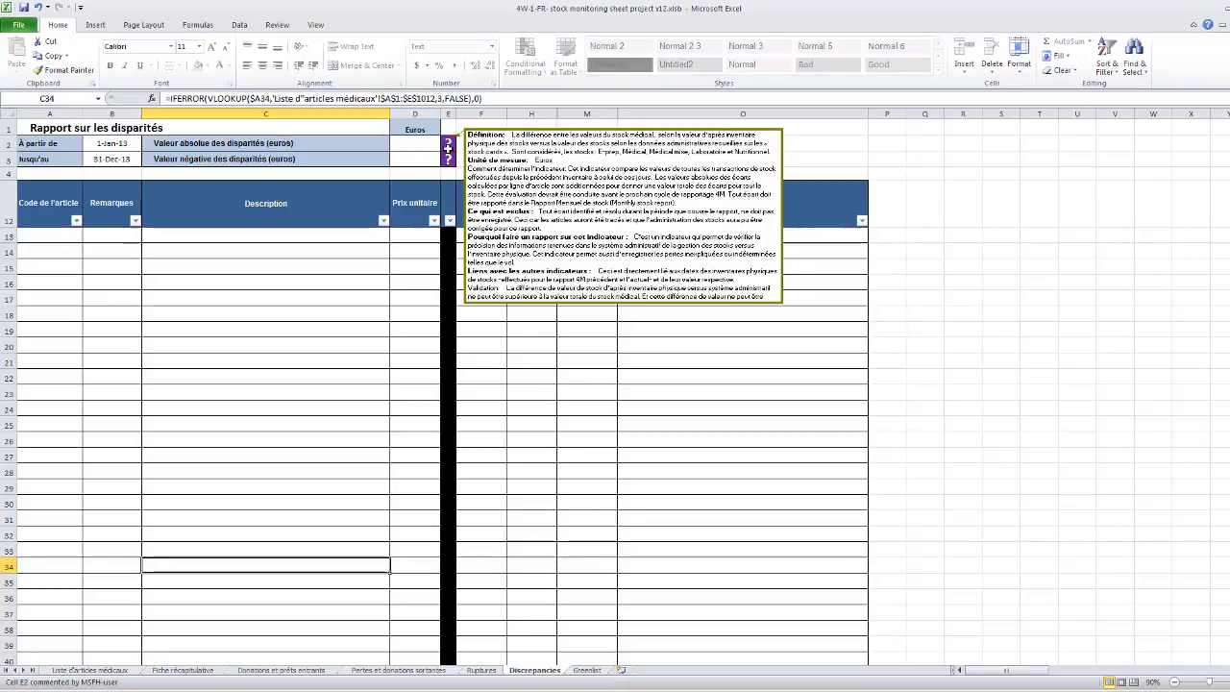
left_click(70, 232)
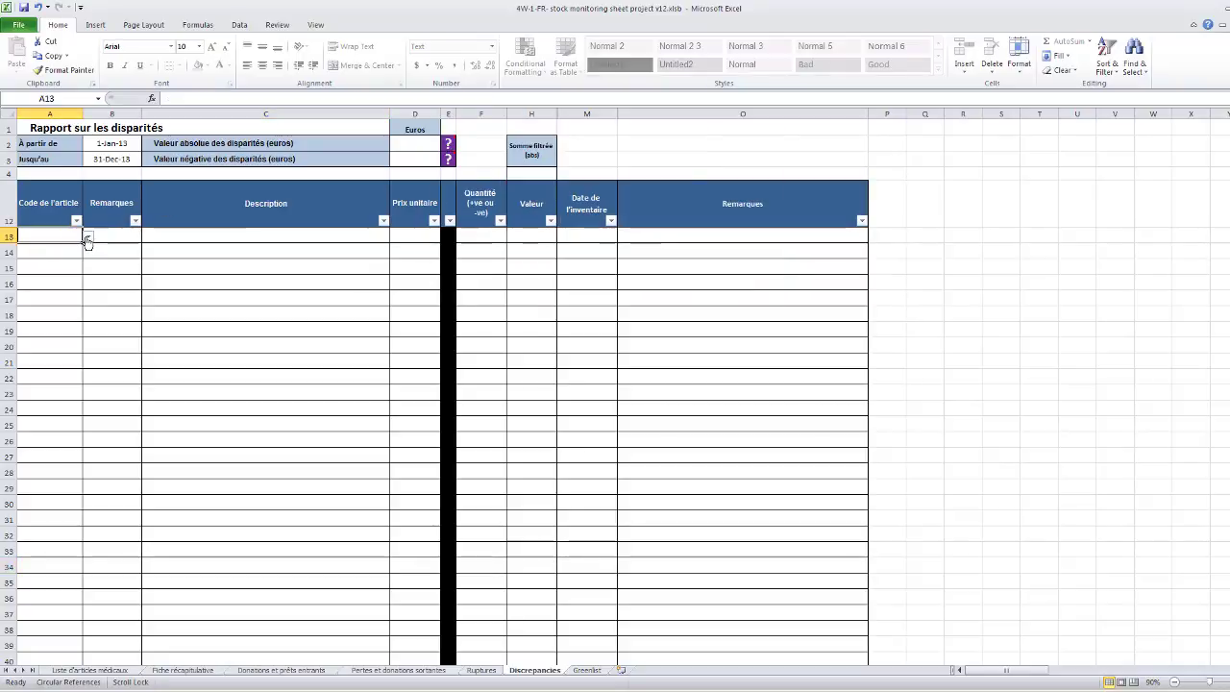
left_click(88, 236)
left_click(89, 249)
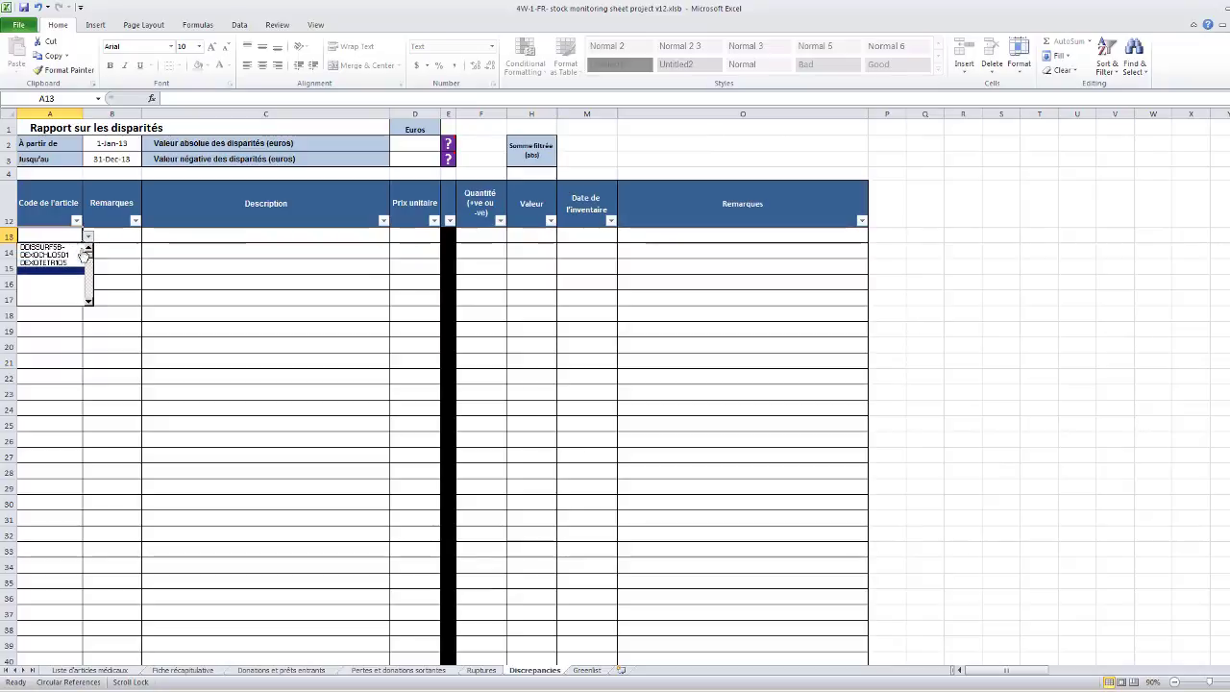
left_click(69, 248)
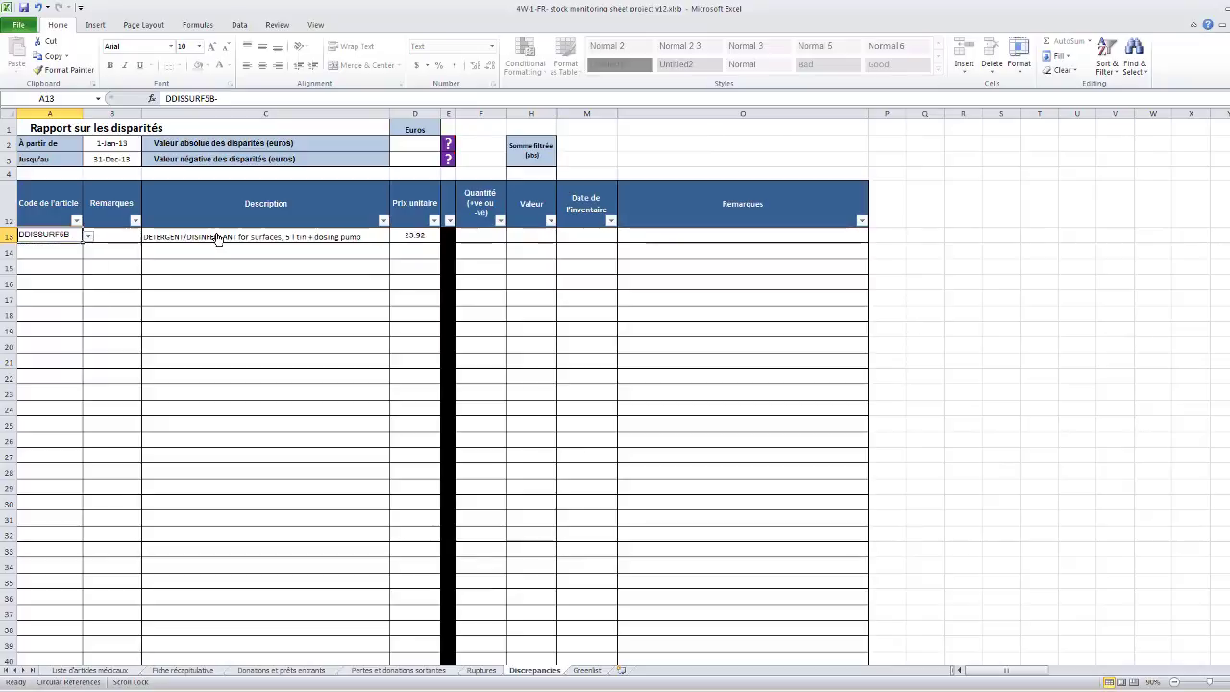
Enter a discrepancy quantity of 10 for the detergent in row 13 and check its inventory date and remarks cells
left_click(480, 232)
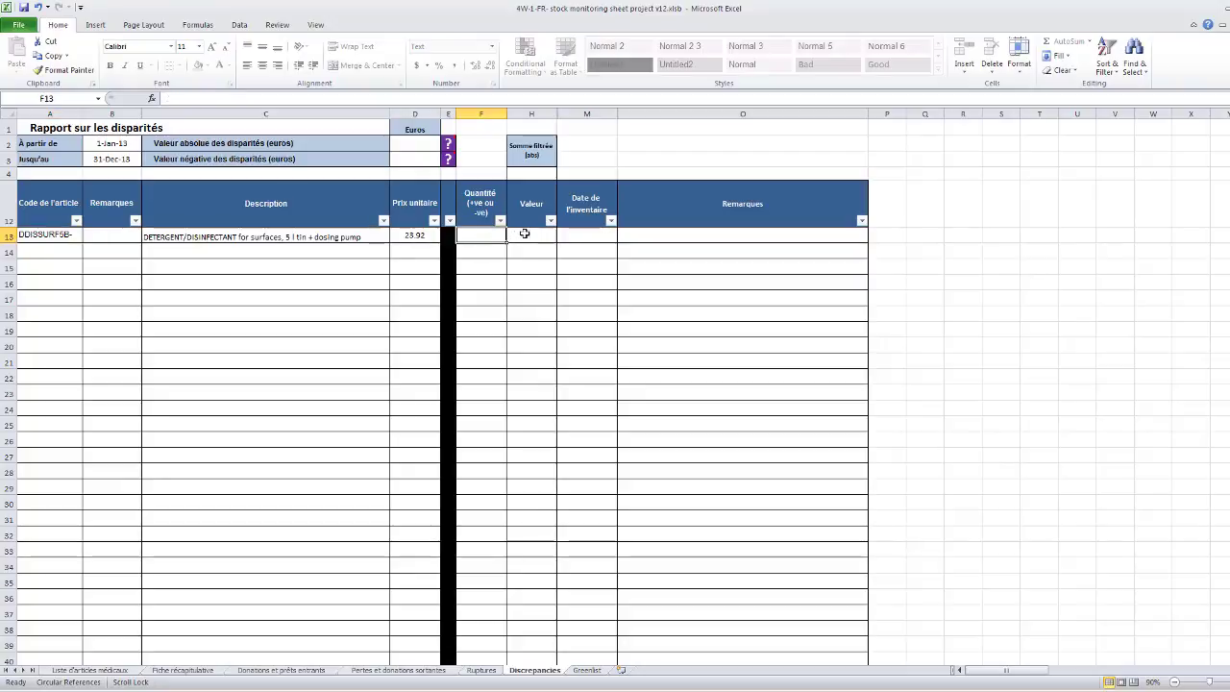
type("10")
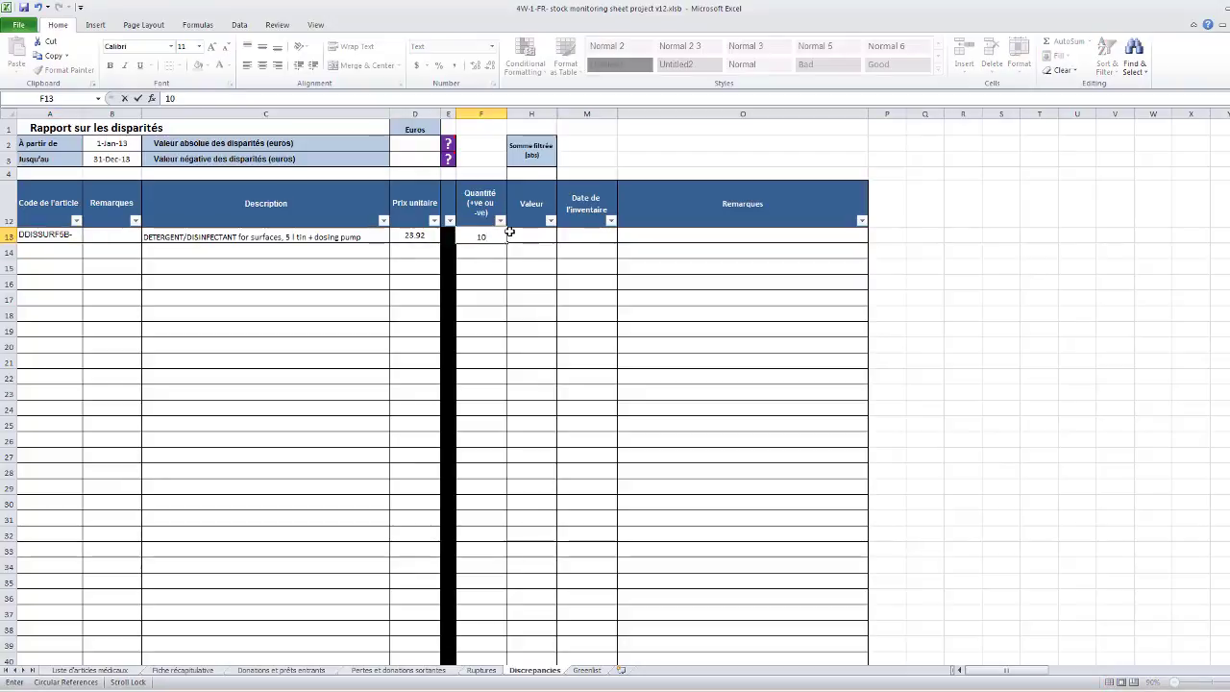
key("Return")
left_click(594, 230)
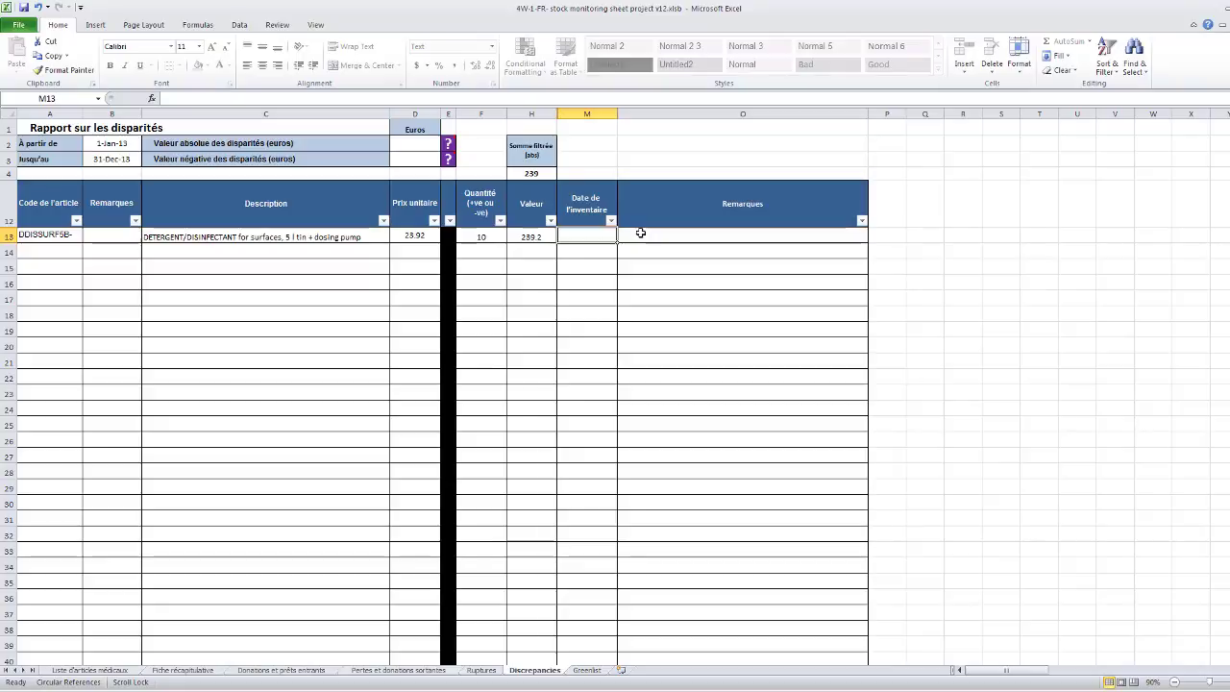
left_click(640, 232)
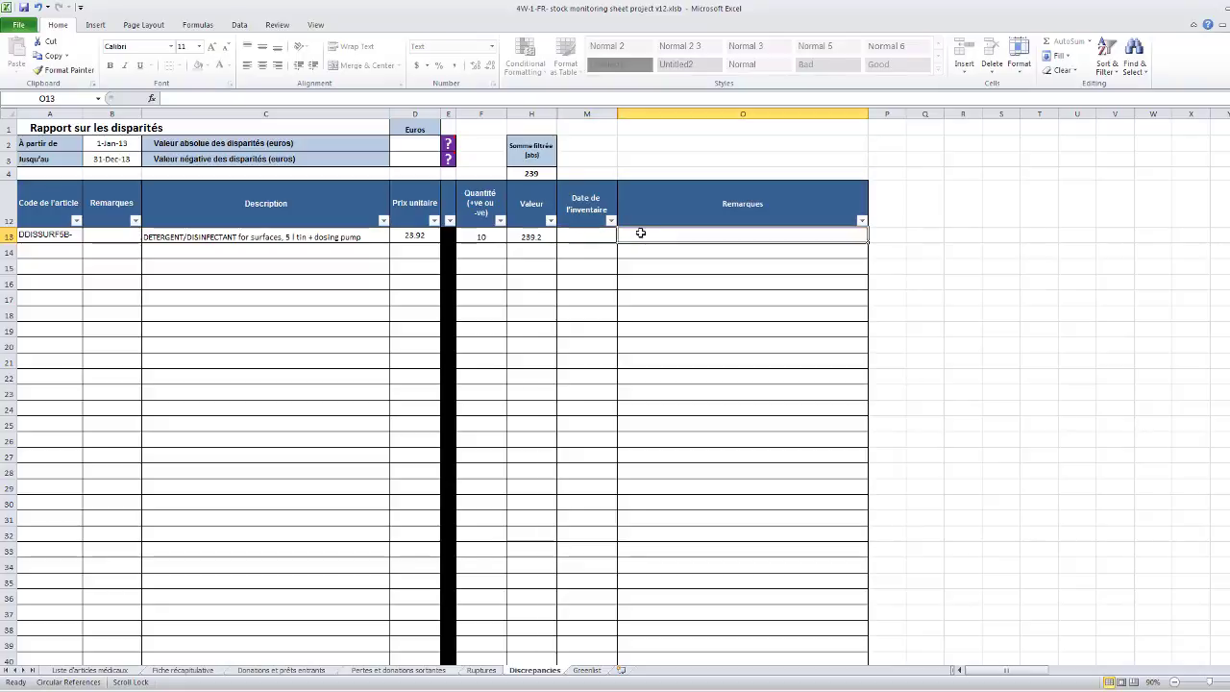